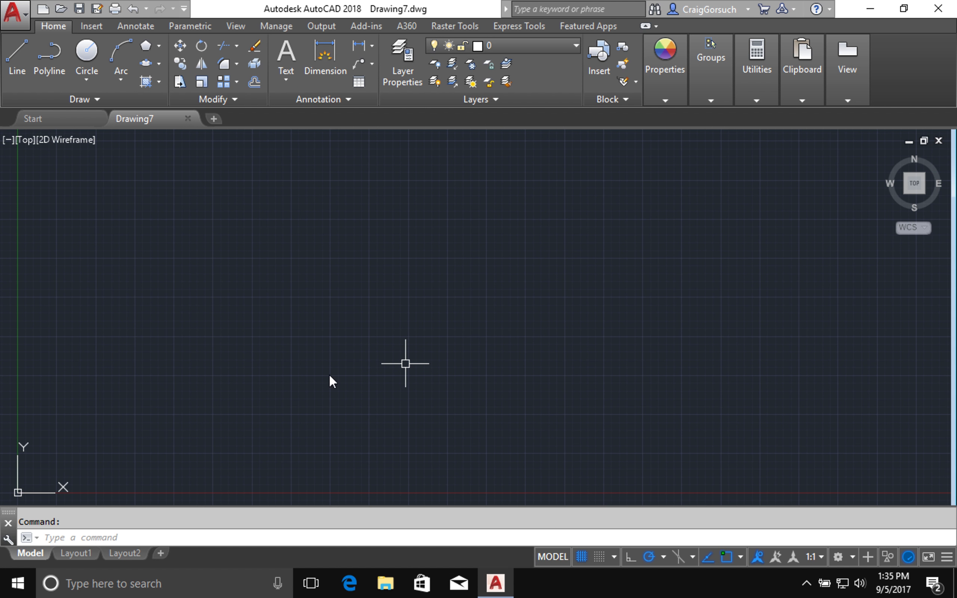
- Switch the drawing's length unit type to Architectural in Drawing Units
{"action": "type", "text": "UN"}
{"action": "key", "text": "Return"}
{"action": "left_click", "coordinate": [407, 186]}
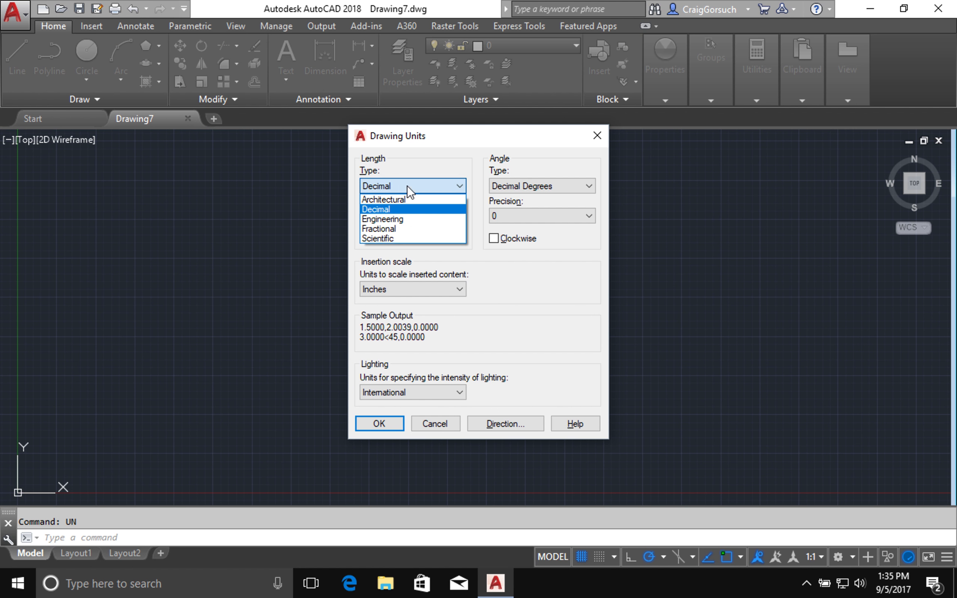
{"action": "left_click", "coordinate": [388, 200]}
{"action": "left_click", "coordinate": [379, 423]}
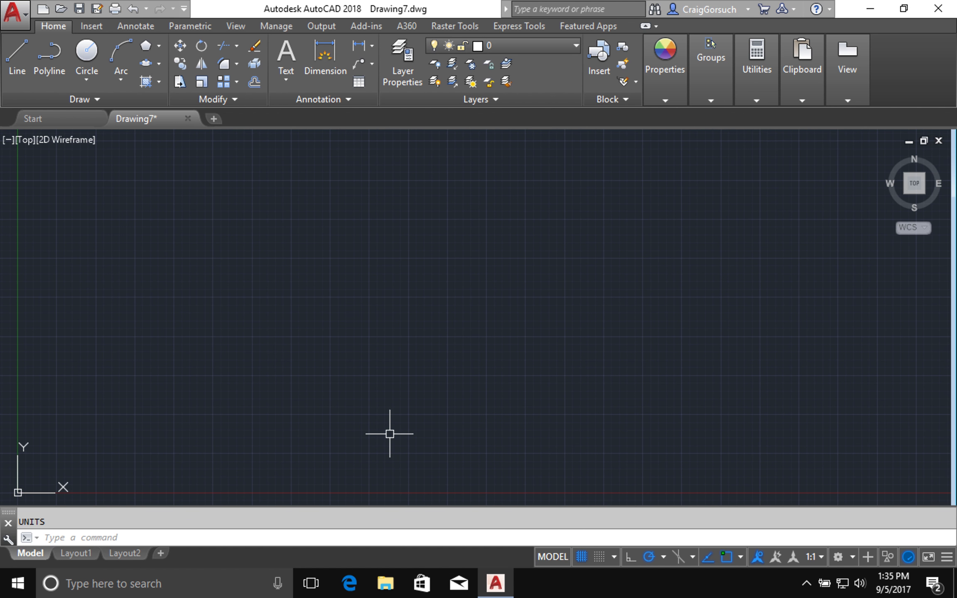
{"action": "mouse_move", "coordinate": [389, 445]}
{"action": "middle_mouse_down"}
{"action": "mouse_move", "coordinate": [434, 348]}
{"action": "mouse_move", "coordinate": [577, 222]}
{"action": "mouse_move", "coordinate": [595, 223]}
{"action": "middle_mouse_up"}
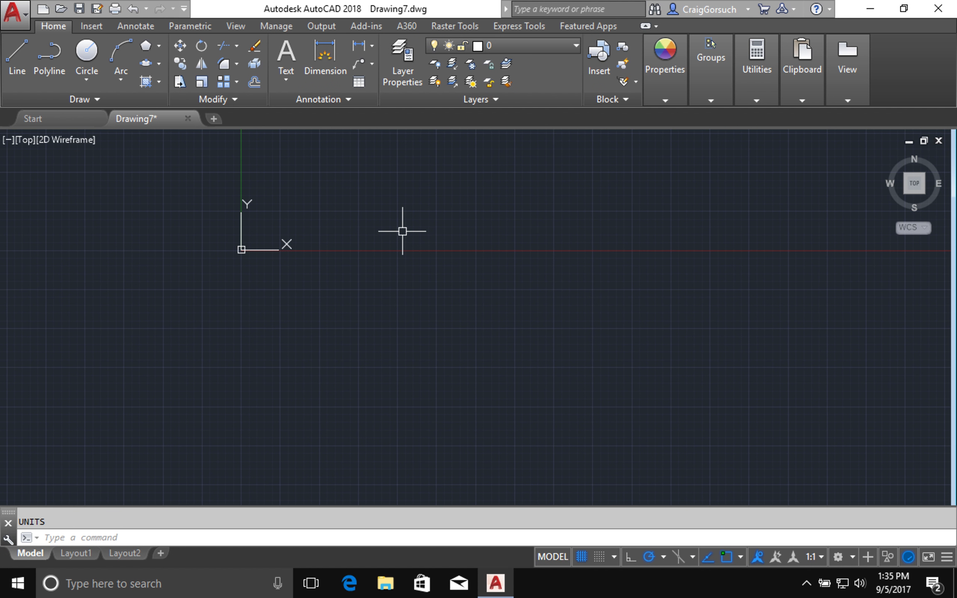
- Start a polyline at 0,0 and draw the 5' top side to the right
{"action": "type", "text": "pl"}
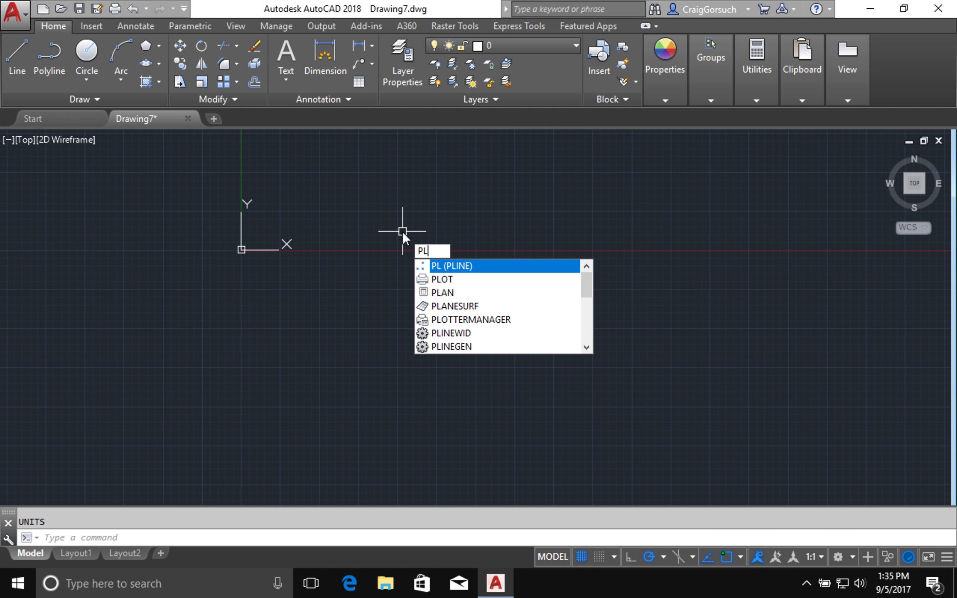
{"action": "key", "text": "Return"}
{"action": "type", "text": "0,0"}
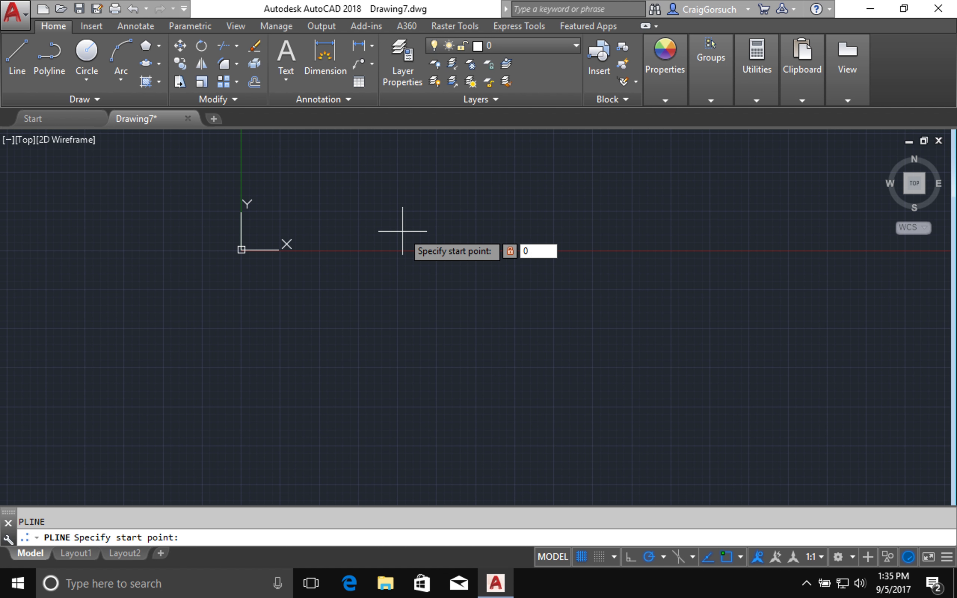
{"action": "key", "text": "Return"}
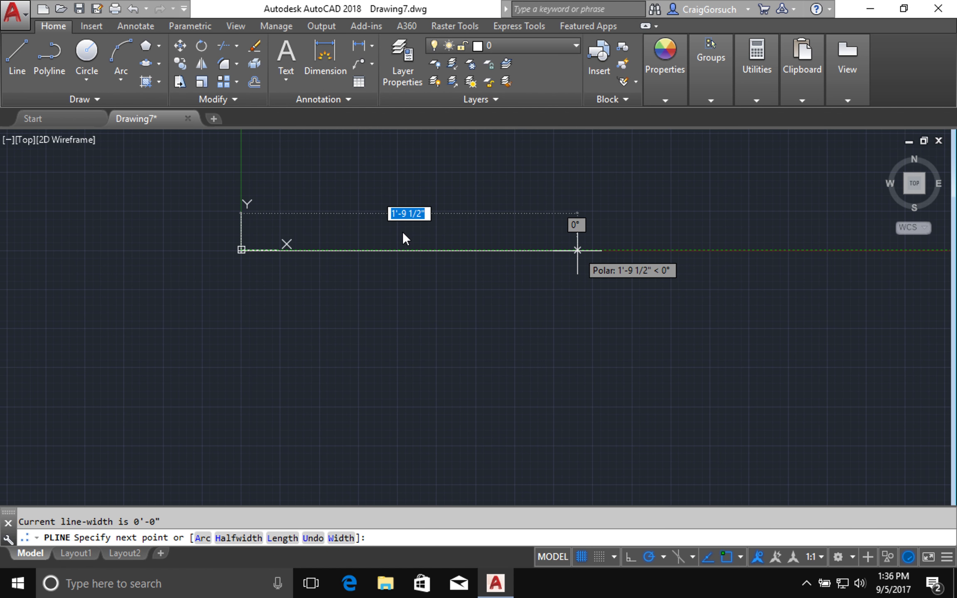
{"action": "type", "text": "5'"}
{"action": "key", "text": "Return"}
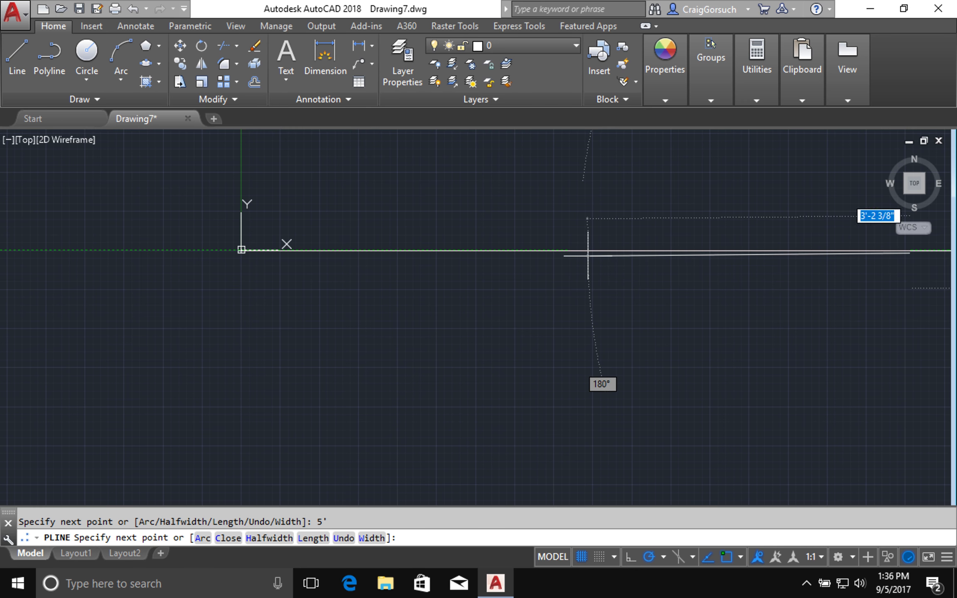
{"action": "mouse_move", "coordinate": [772, 399]}
{"action": "middle_mouse_down"}
{"action": "mouse_move", "coordinate": [410, 373]}
{"action": "mouse_move", "coordinate": [436, 372]}
{"action": "mouse_move", "coordinate": [559, 278]}
{"action": "mouse_move", "coordinate": [577, 246]}
{"action": "middle_mouse_up"}
{"action": "scroll", "coordinate": [411, 372], "scroll_direction": "up", "scroll_amount": 1}
{"action": "scroll", "coordinate": [410, 373], "scroll_direction": "down", "scroll_amount": 2}
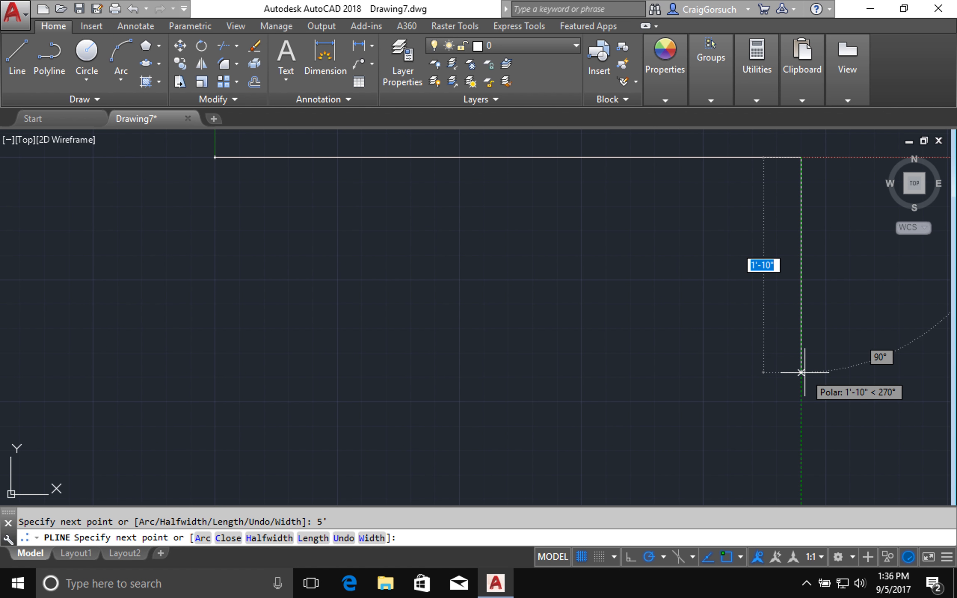
- Add the 2'6 side downward and the 5' bottom side, then close the outline
{"action": "type", "text": "2'6"}
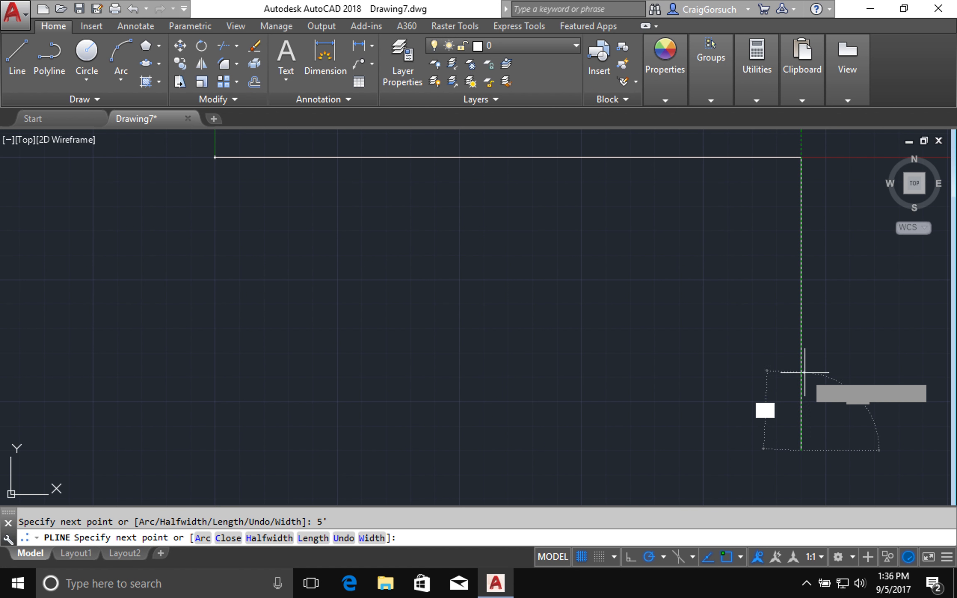
{"action": "key", "text": "Return"}
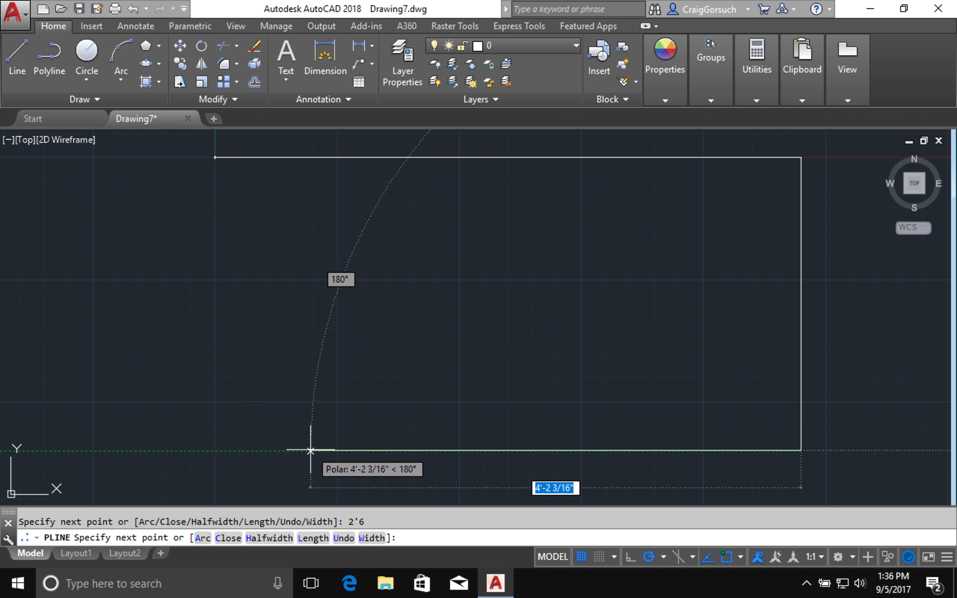
{"action": "type", "text": "5'"}
{"action": "key", "text": "Return"}
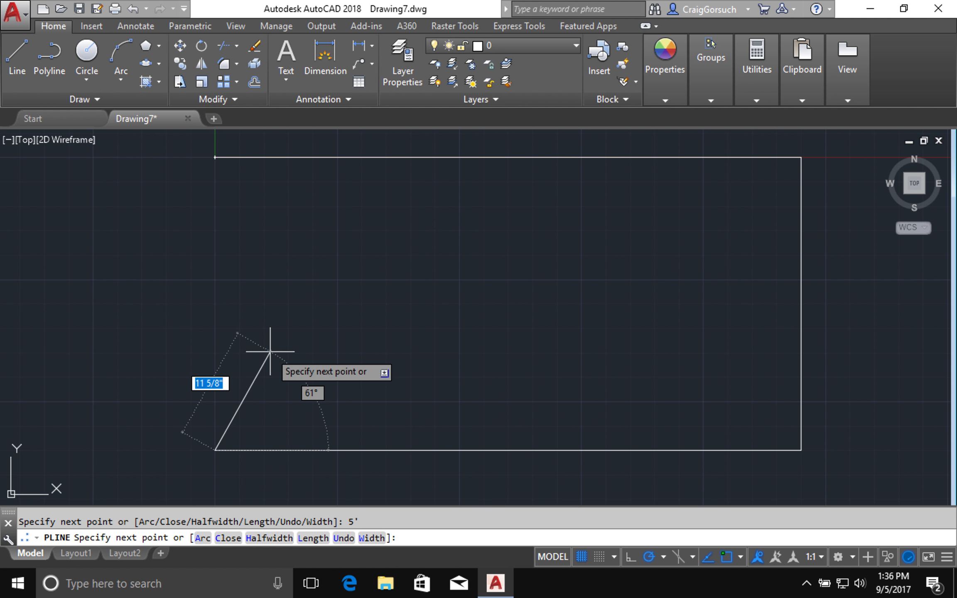
{"action": "type", "text": "cl"}
{"action": "key", "text": "Return"}
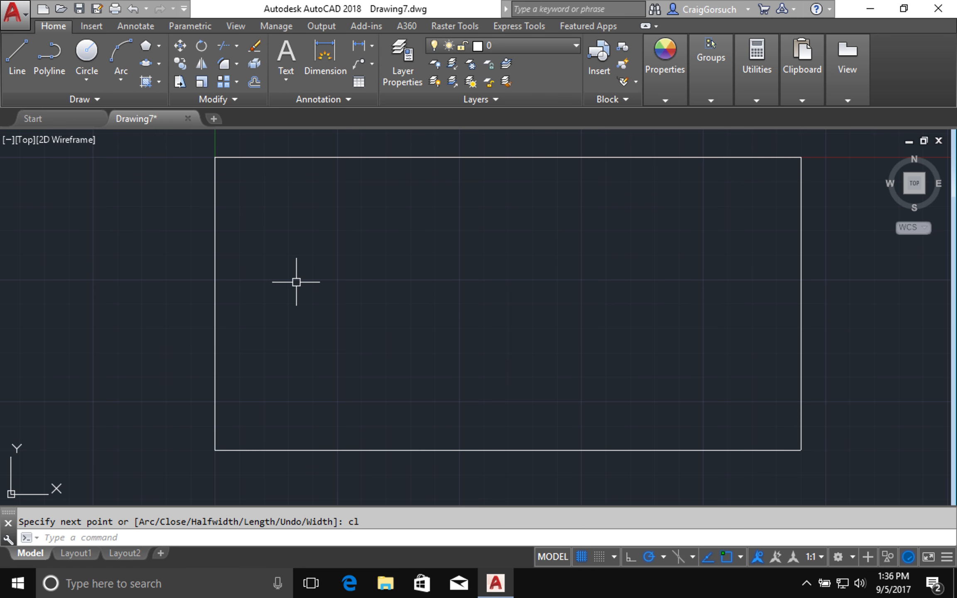
- Offset the rectangle 2 units inward to create the inner outline
{"action": "type", "text": "o"}
{"action": "key", "text": "Return"}
{"action": "type", "text": "2"}
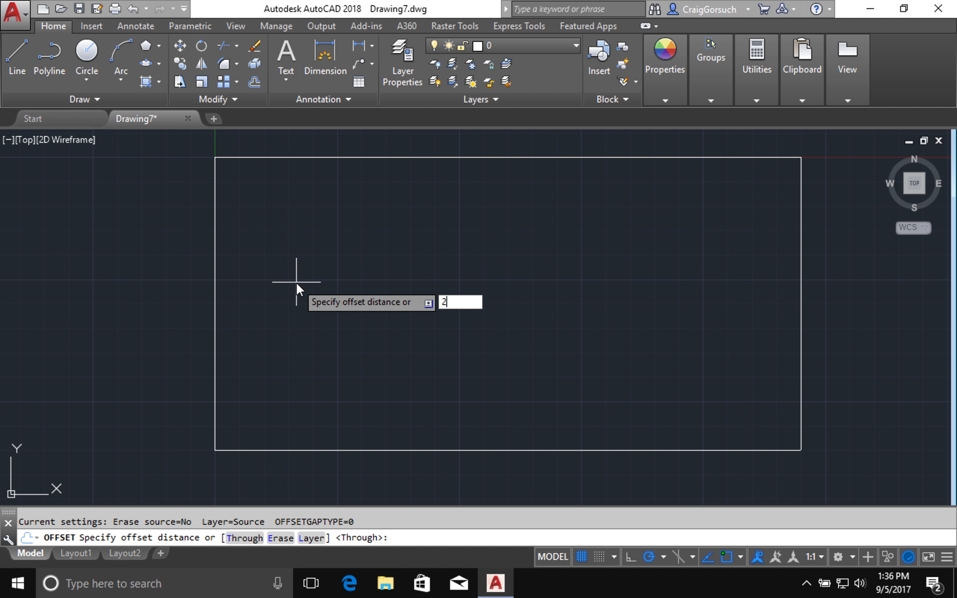
{"action": "key", "text": "Return"}
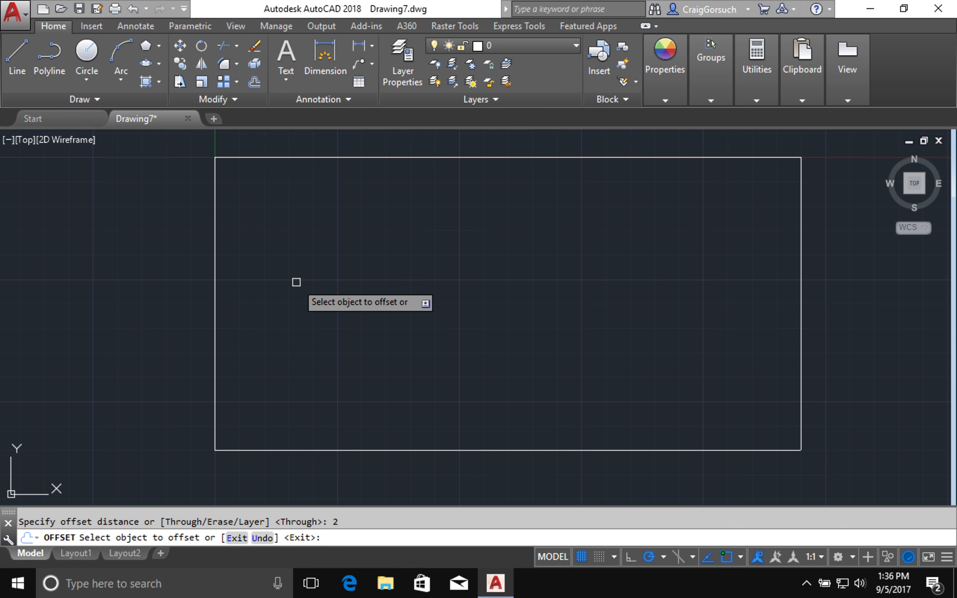
{"action": "left_click", "coordinate": [381, 161]}
{"action": "left_click", "coordinate": [378, 248]}
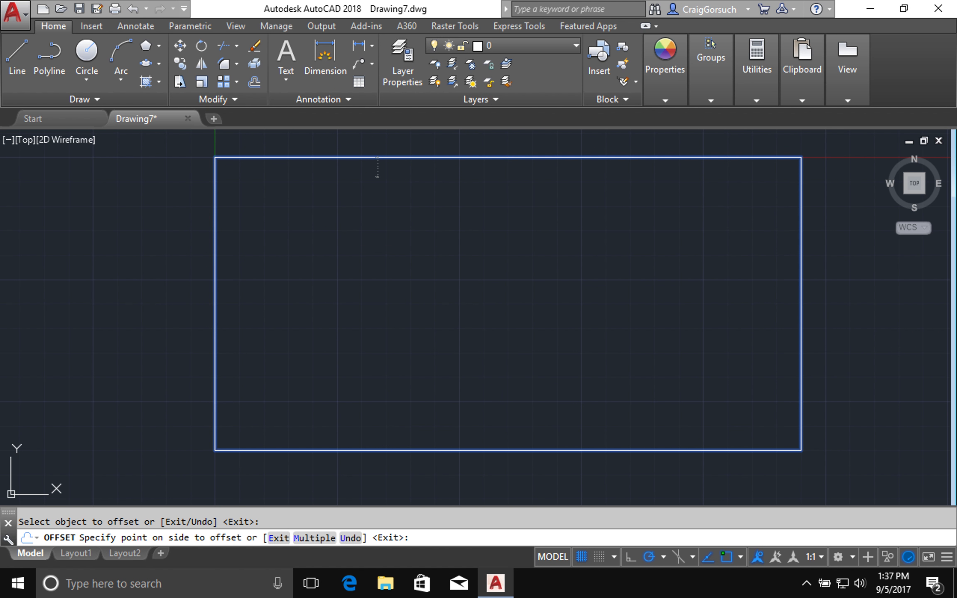
{"action": "key", "text": "Return"}
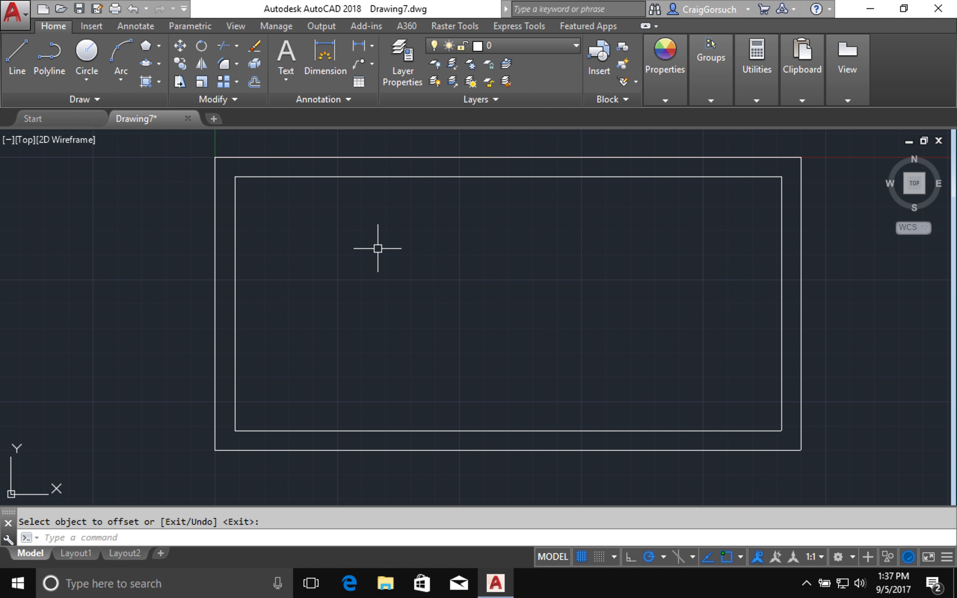
{"action": "type", "text": "s"}
{"action": "key", "text": "Return"}
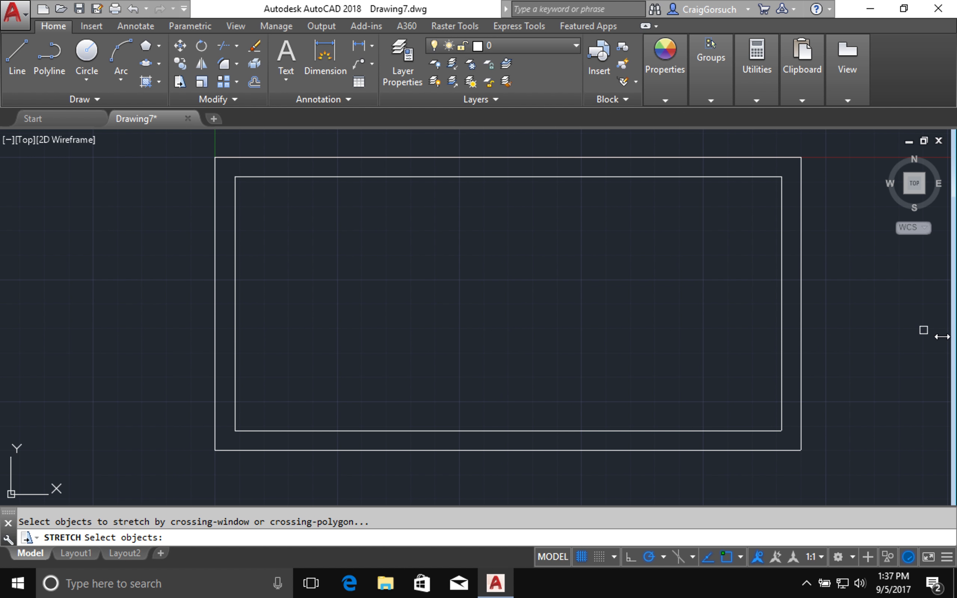
- Crossing-select the lower half and stretch the inner bottom edge up by 2
{"action": "left_click", "coordinate": [874, 351]}
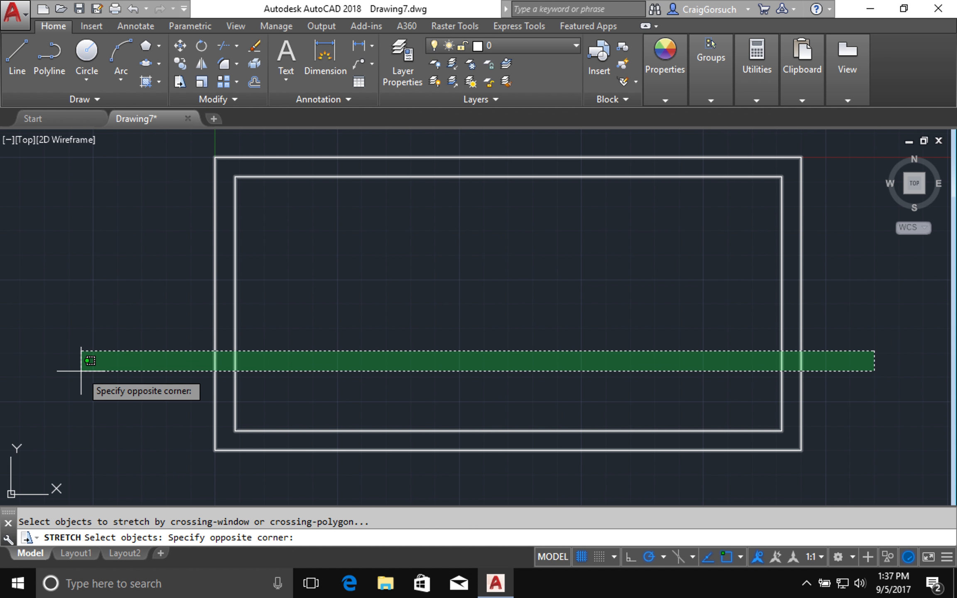
{"action": "left_click", "coordinate": [76, 438]}
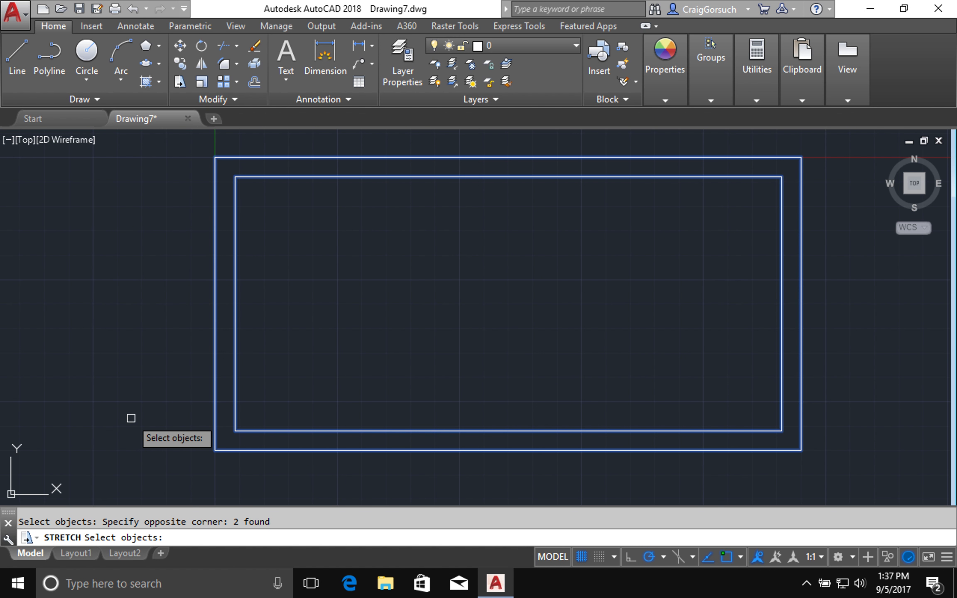
{"action": "key", "text": "Return"}
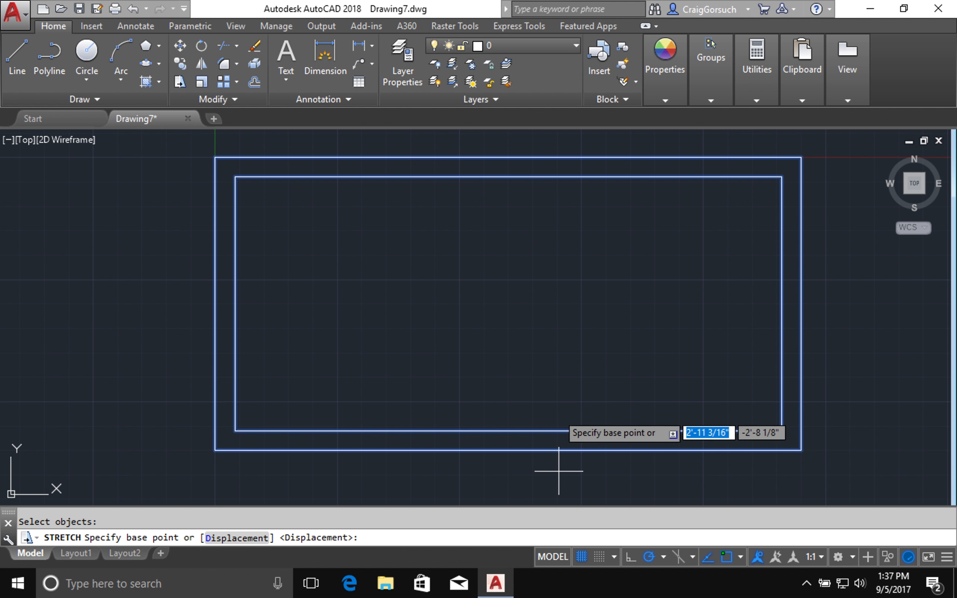
{"action": "left_click", "coordinate": [553, 355]}
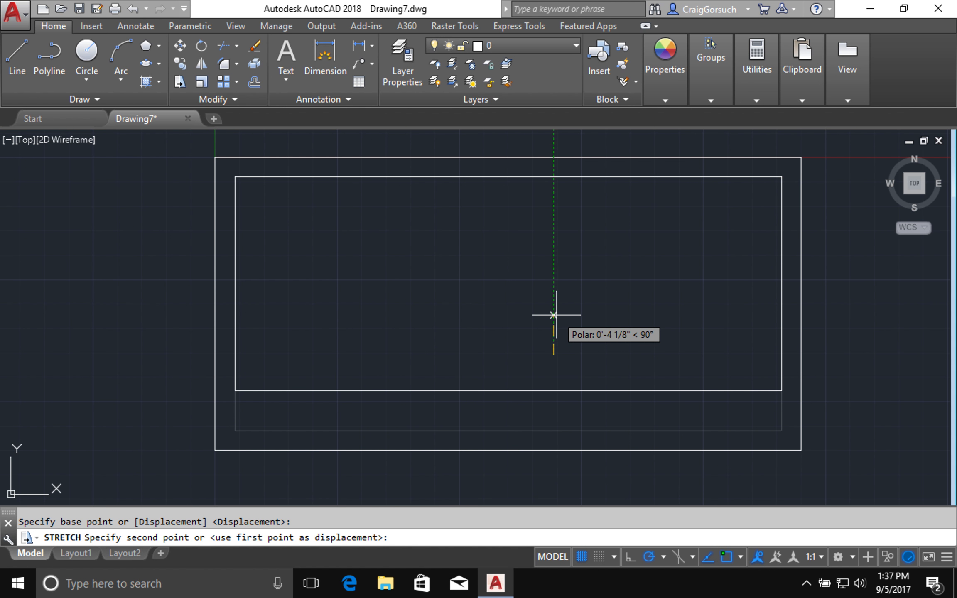
{"action": "type", "text": "2"}
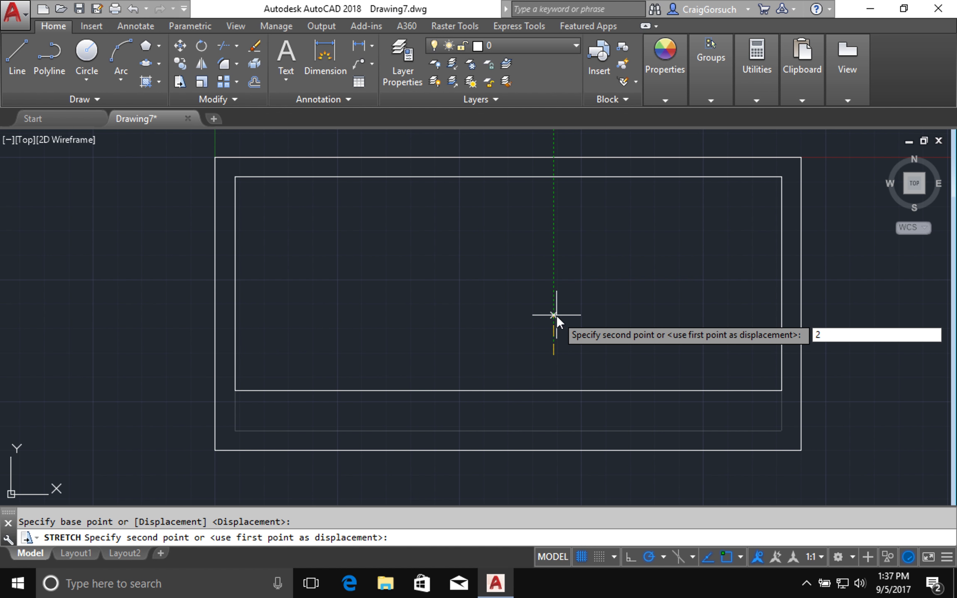
{"action": "key", "text": "Return"}
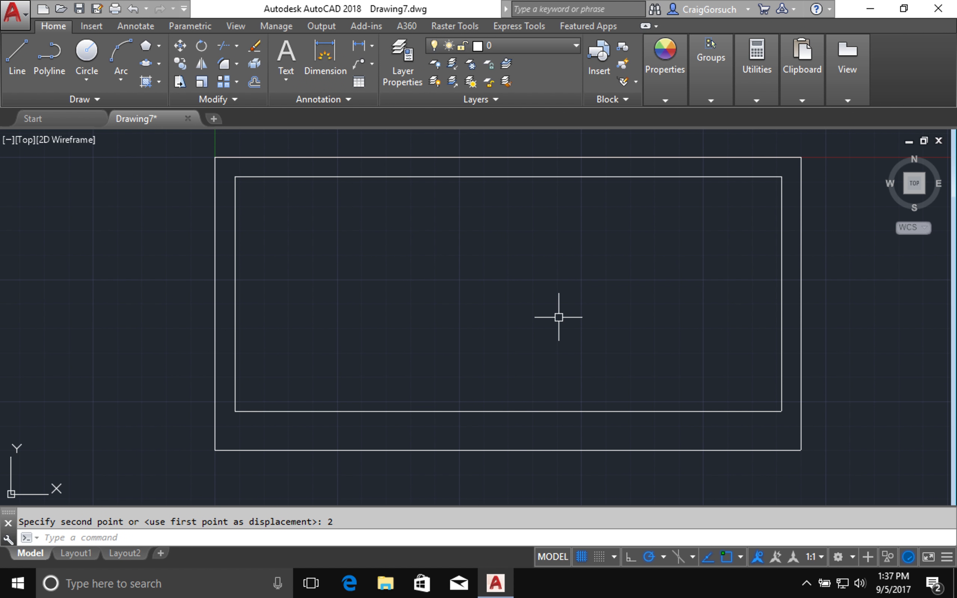
{"action": "type", "text": "f"}
{"action": "key", "text": "Return"}
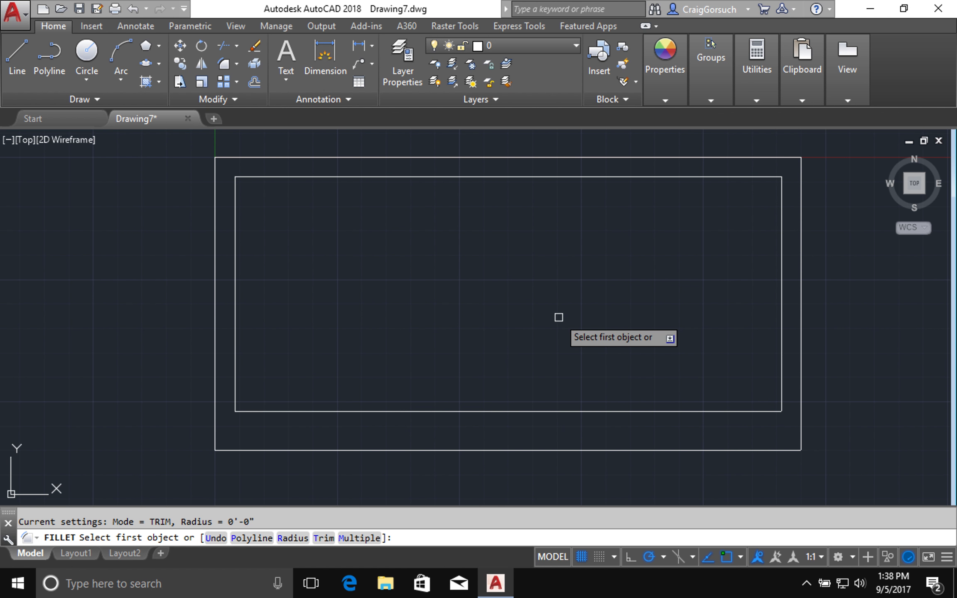
- Fillet every corner of the inner rectangle at radius 3 using the Polyline option
{"action": "type", "text": "r"}
{"action": "key", "text": "Return"}
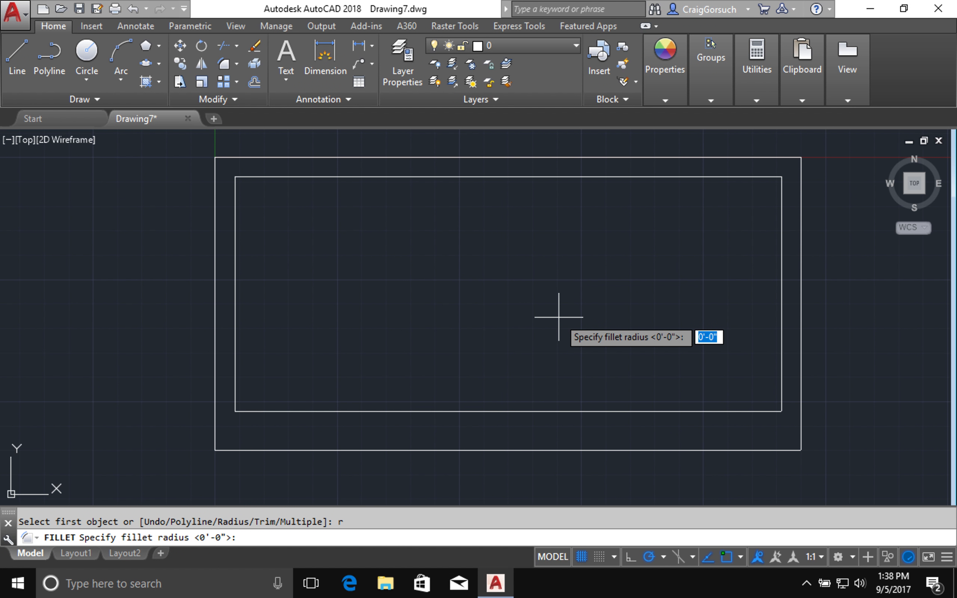
{"action": "type", "text": "3"}
{"action": "key", "text": "Return"}
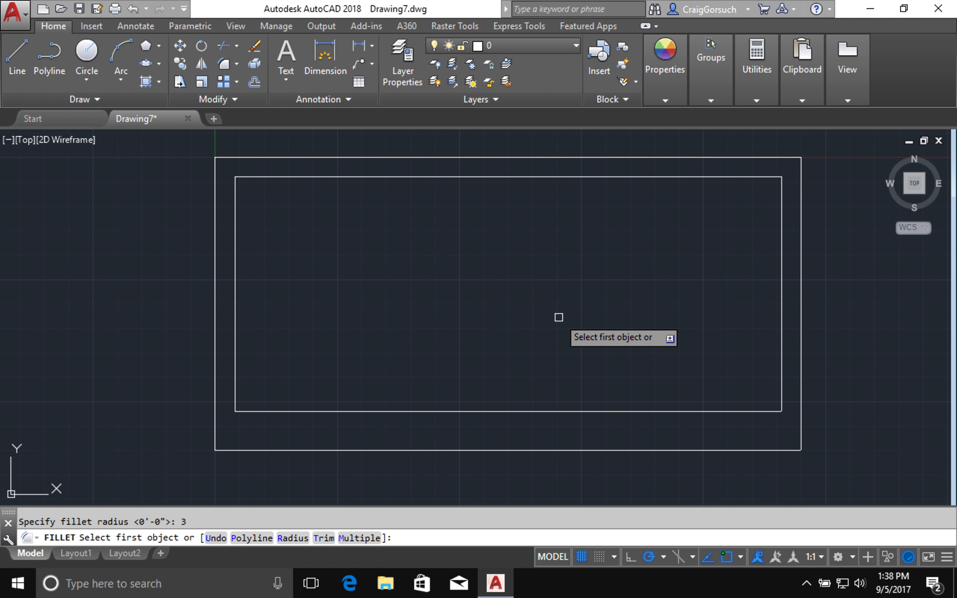
{"action": "type", "text": "p"}
{"action": "key", "text": "Return"}
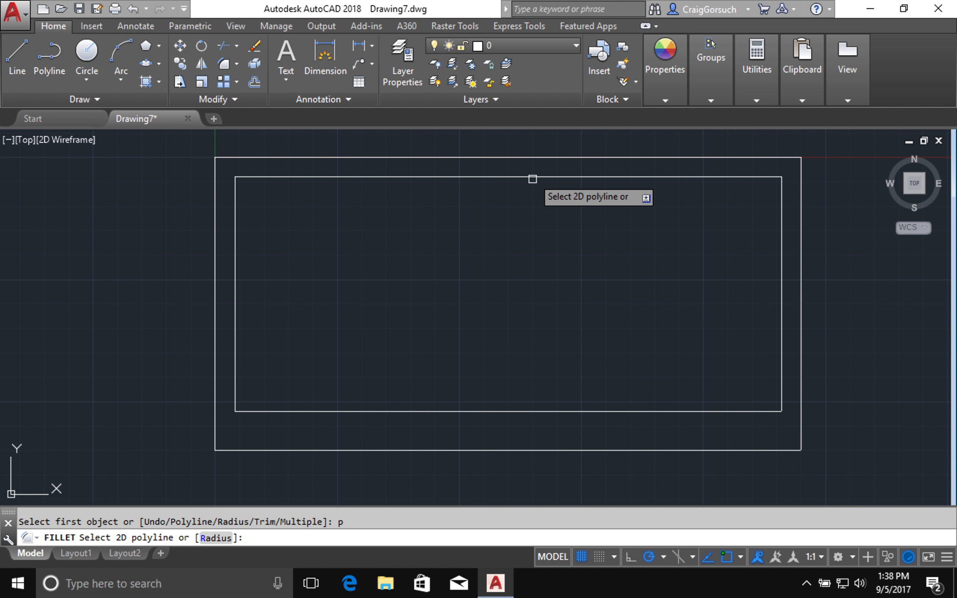
{"action": "left_click", "coordinate": [532, 177]}
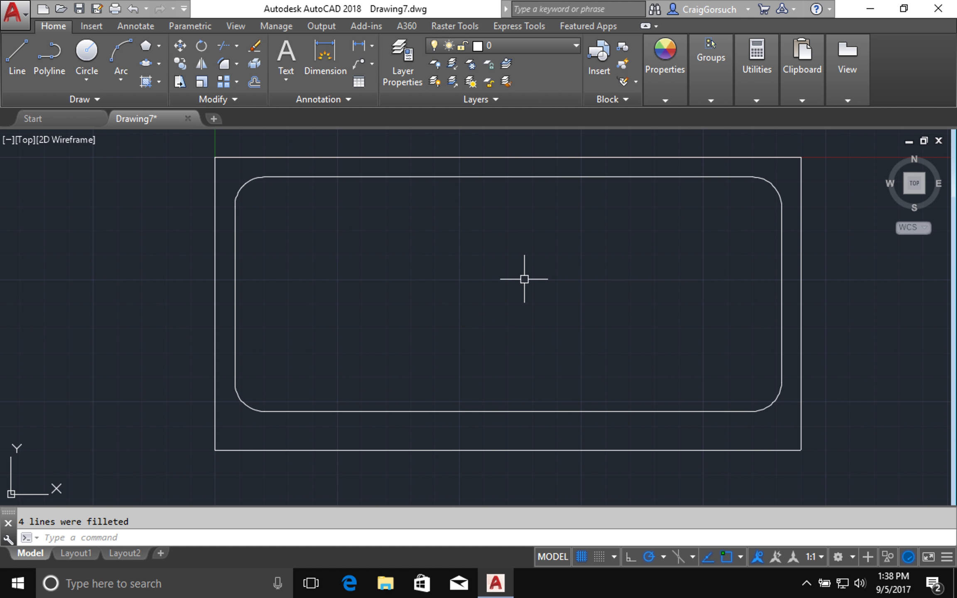
{"action": "type", "text": "l"}
{"action": "key", "text": "Return"}
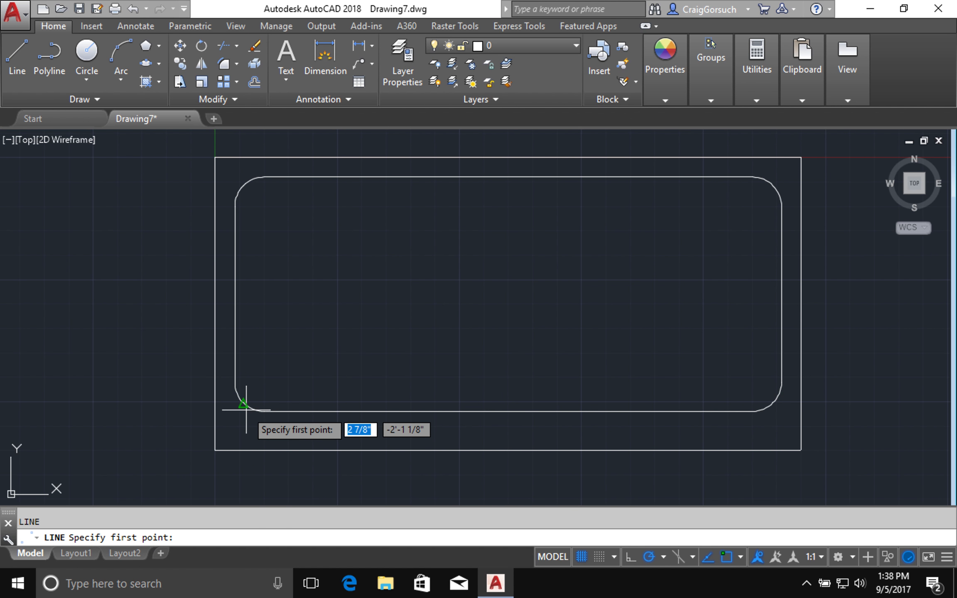
- Draw a vertical line down from the outer left edge's midpoint past the bottom edge
{"action": "left_click", "coordinate": [215, 304]}
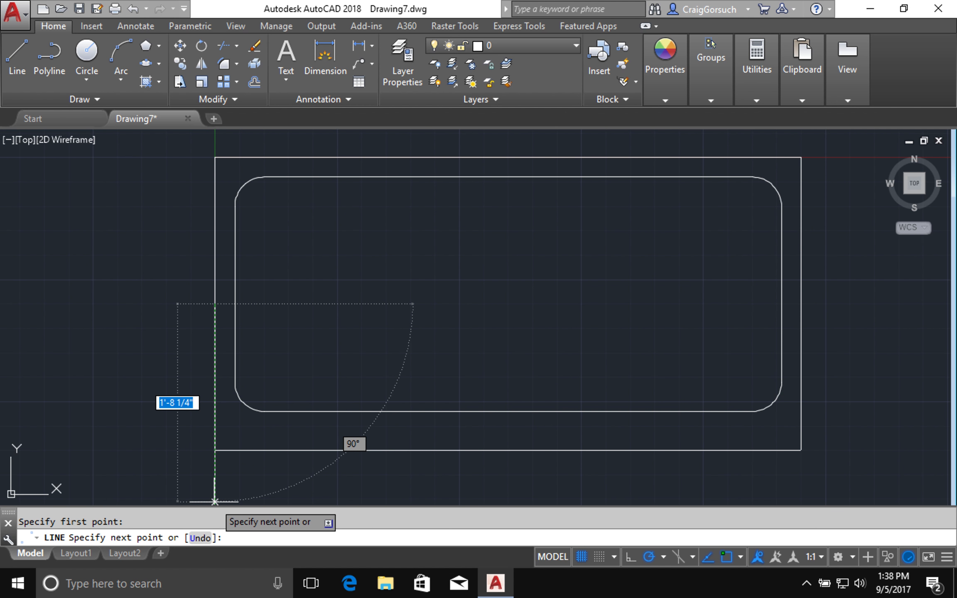
{"action": "left_click", "coordinate": [214, 501]}
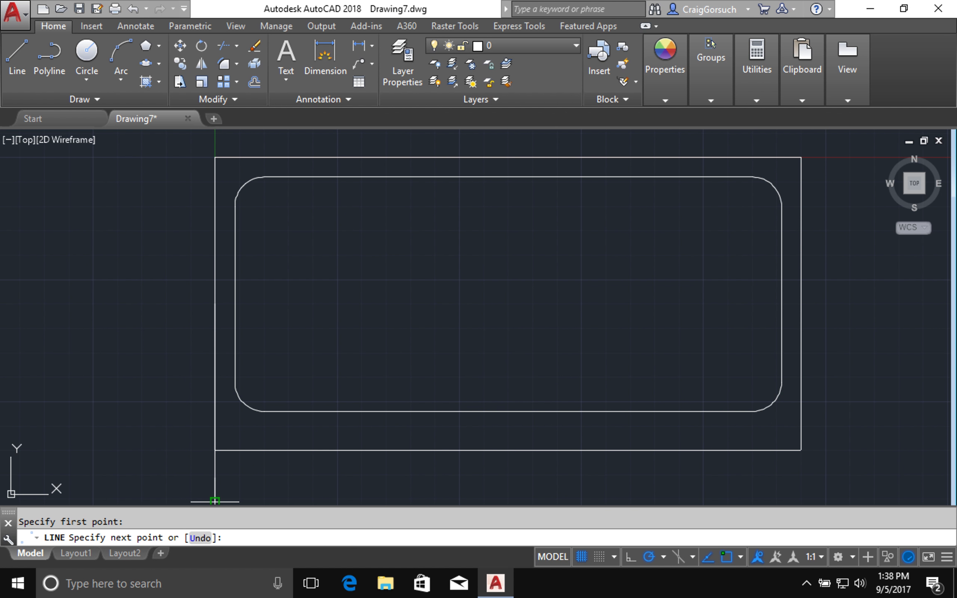
{"action": "key", "text": "Return"}
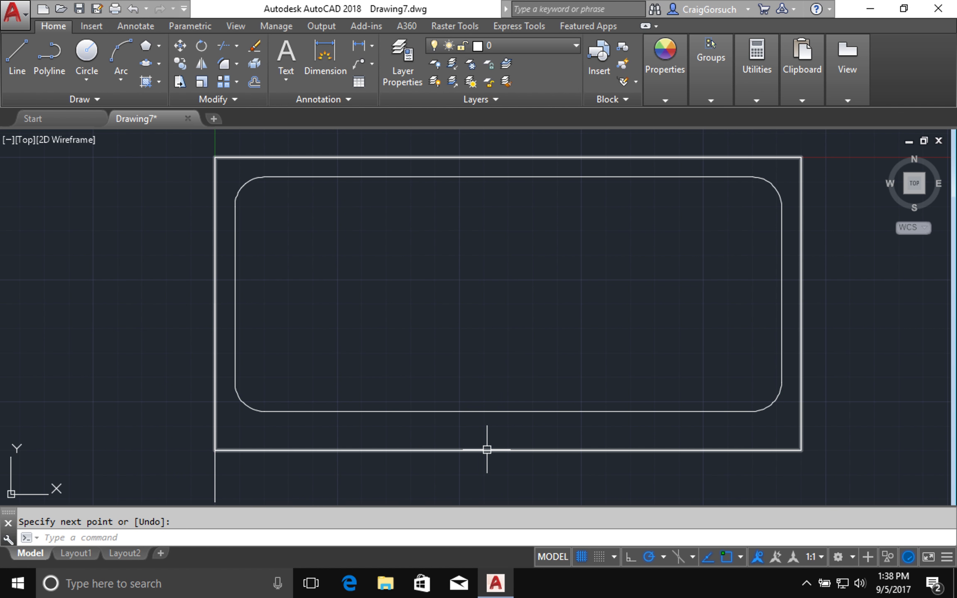
- Draw a horizontal line from the bottom edge's midpoint leftward past the tub
{"action": "key", "text": "Return"}
{"action": "key", "text": "Return"}
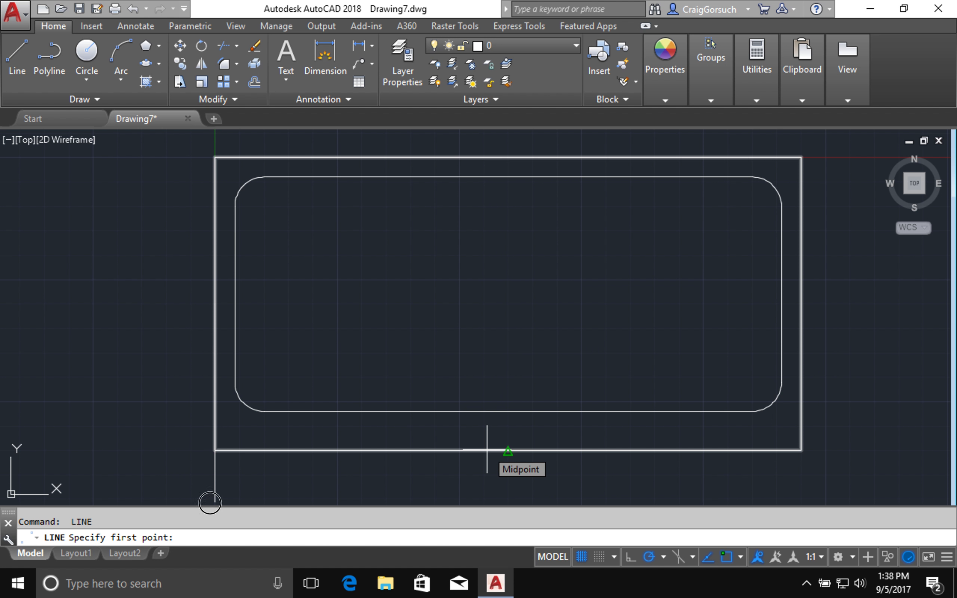
{"action": "left_click", "coordinate": [319, 451]}
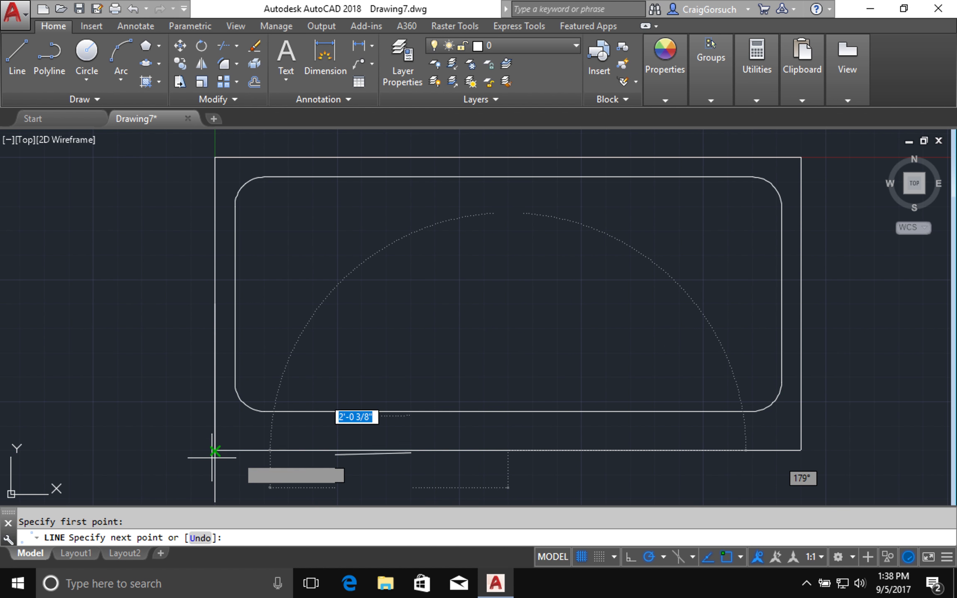
{"action": "left_click", "coordinate": [165, 451]}
{"action": "key", "text": "Return"}
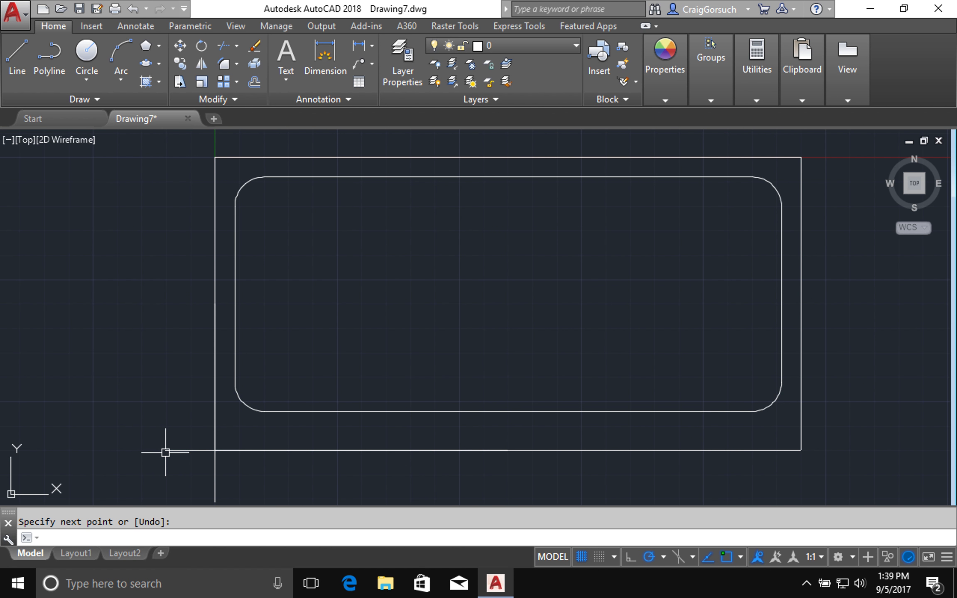
{"action": "type", "text": "of"}
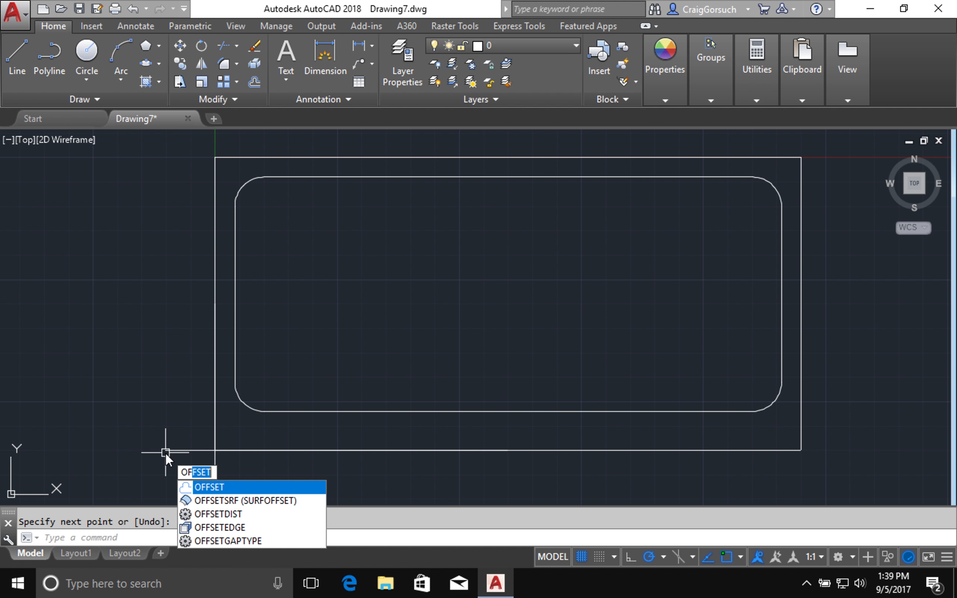
- Offset the horizontal line 1/2" downward and select the vertical line to copy
{"action": "key", "text": "Return"}
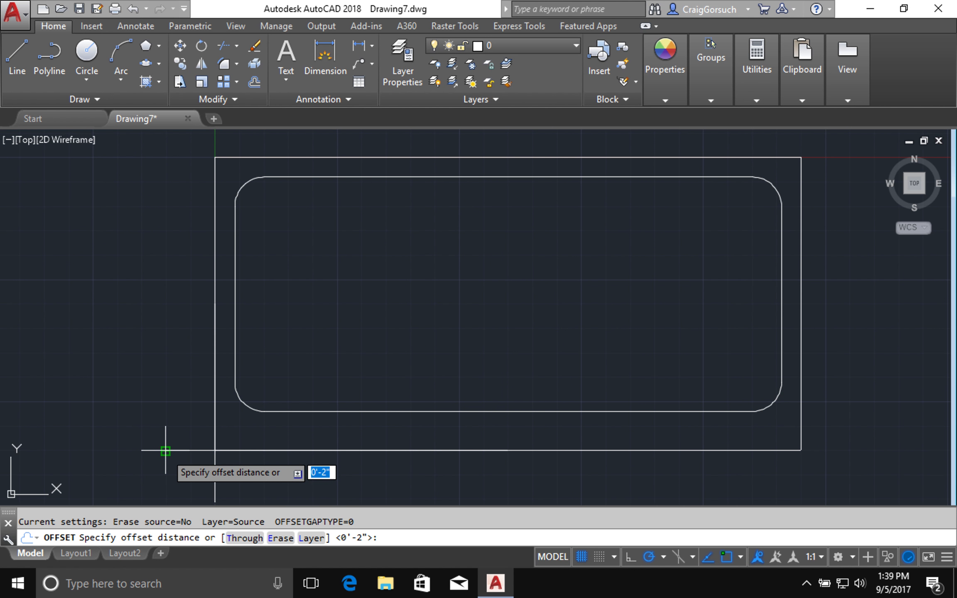
{"action": "type", "text": "1/2"}
{"action": "key", "text": "Return"}
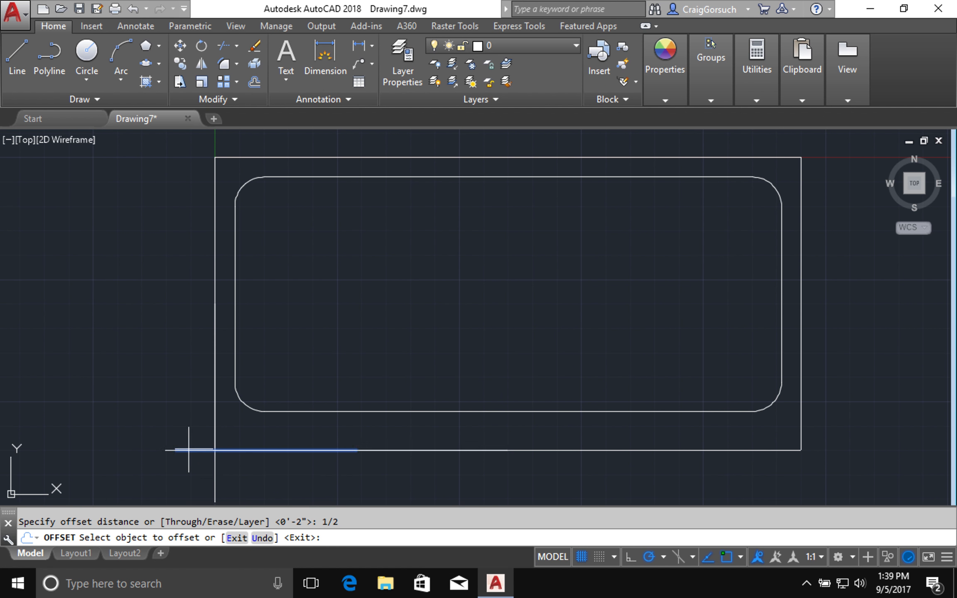
{"action": "left_click", "coordinate": [187, 448]}
{"action": "left_click", "coordinate": [186, 476]}
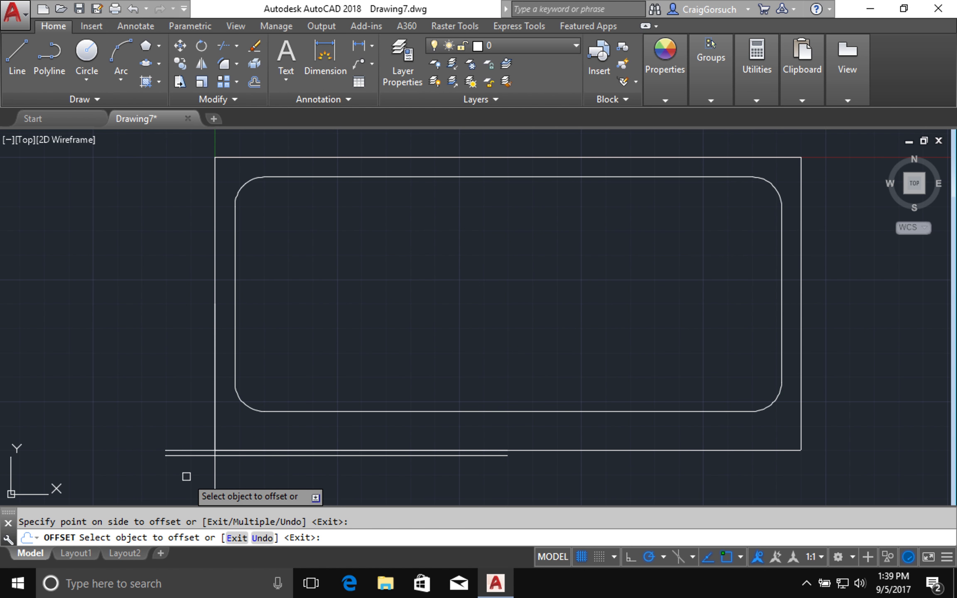
{"action": "left_click", "coordinate": [215, 477]}
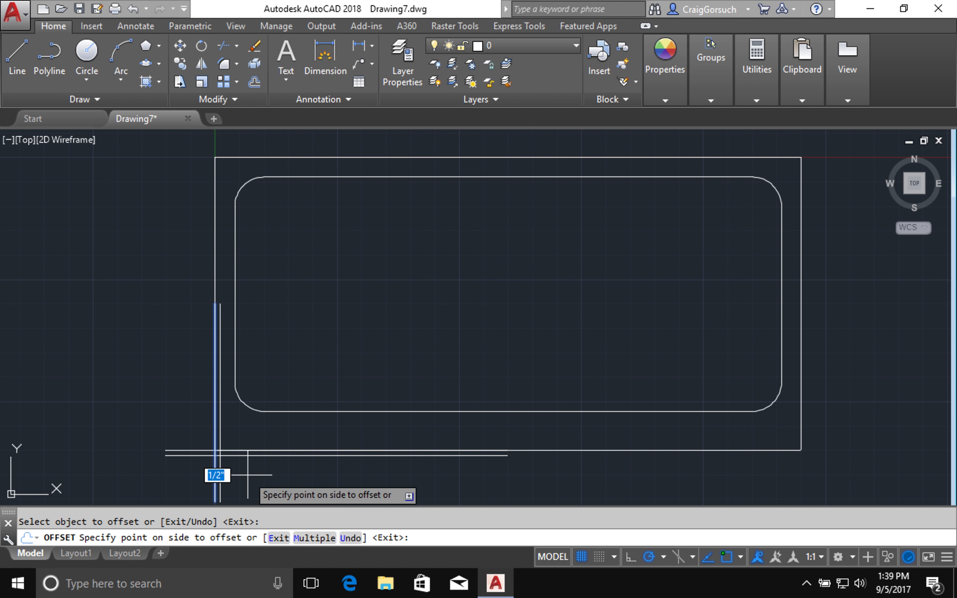
- Offset the vertical line 8" to the right, then the new line another 1" right
{"action": "type", "text": "8"}
{"action": "key", "text": "Return"}
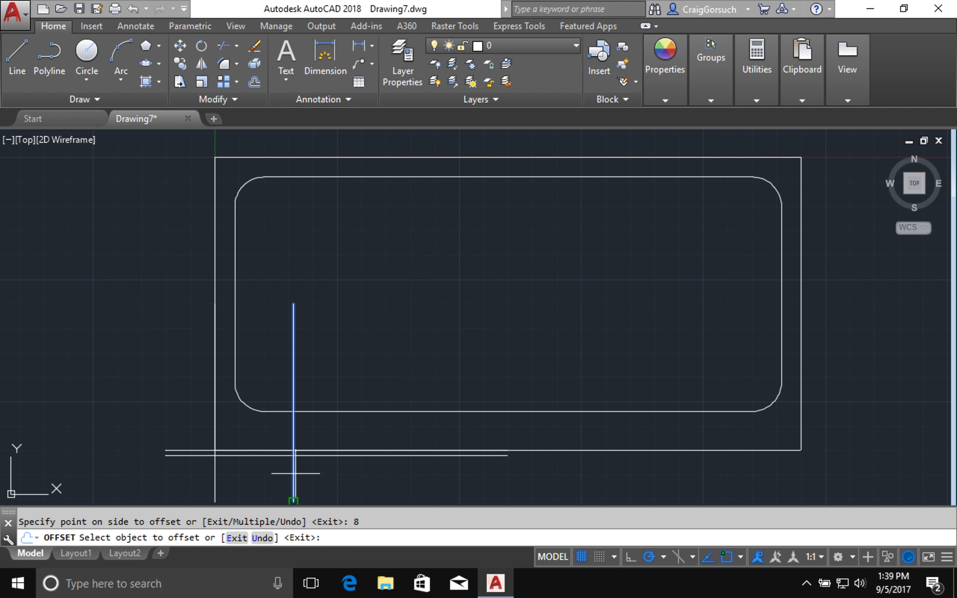
{"action": "left_click", "coordinate": [293, 474]}
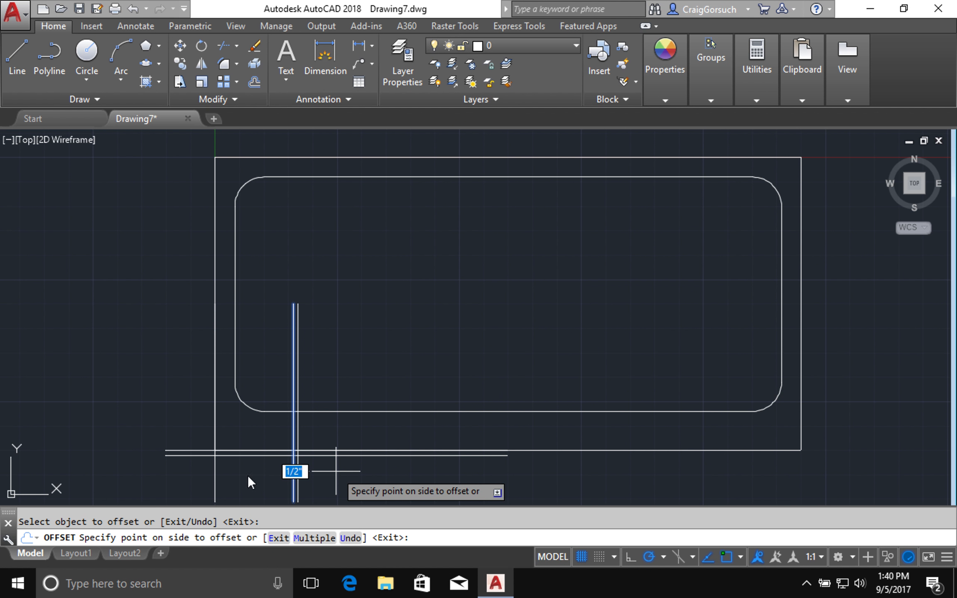
{"action": "type", "text": "1"}
{"action": "key", "text": "Return"}
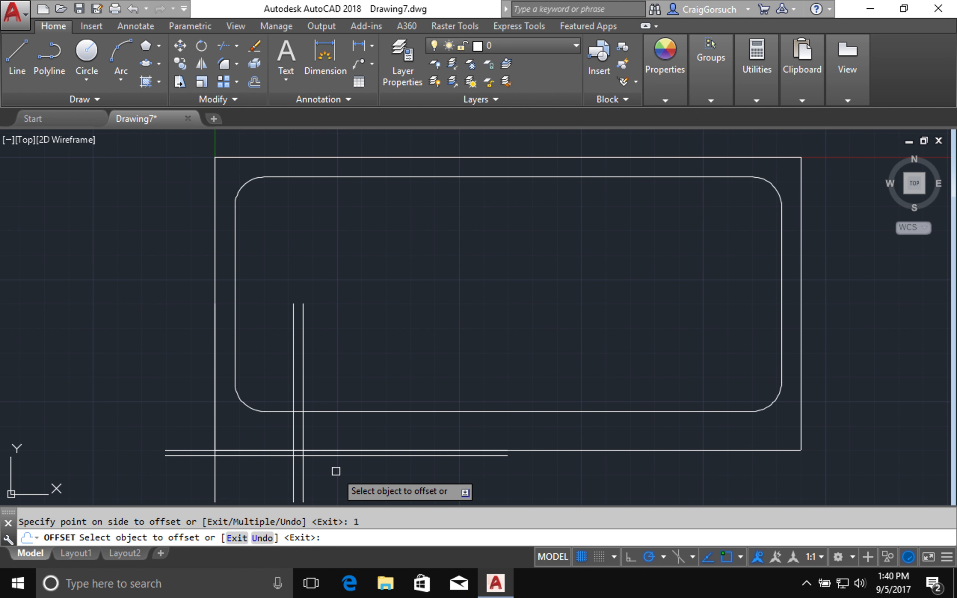
{"action": "key", "text": "Return"}
{"action": "key", "text": "Return"}
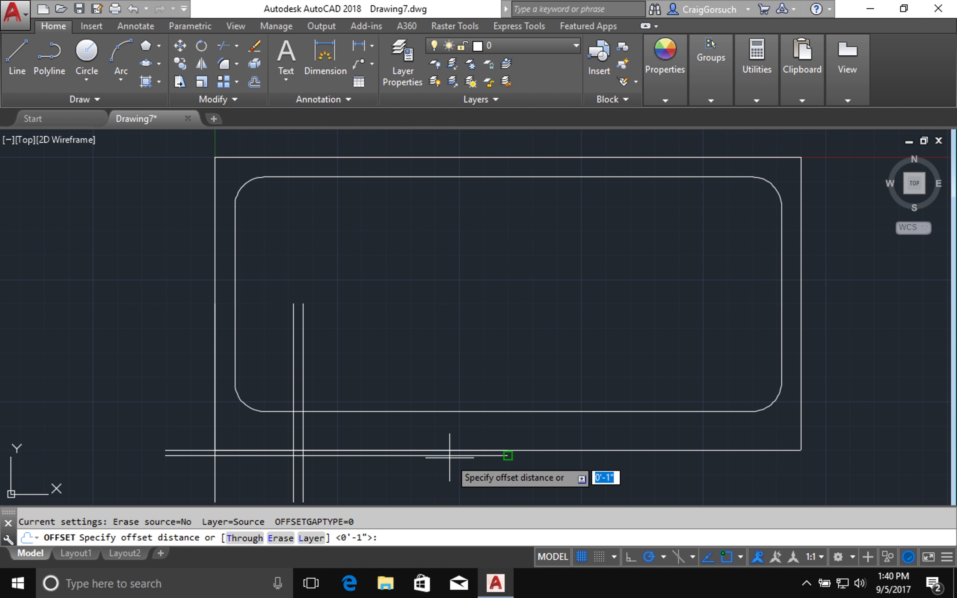
{"action": "key", "text": "Escape"}
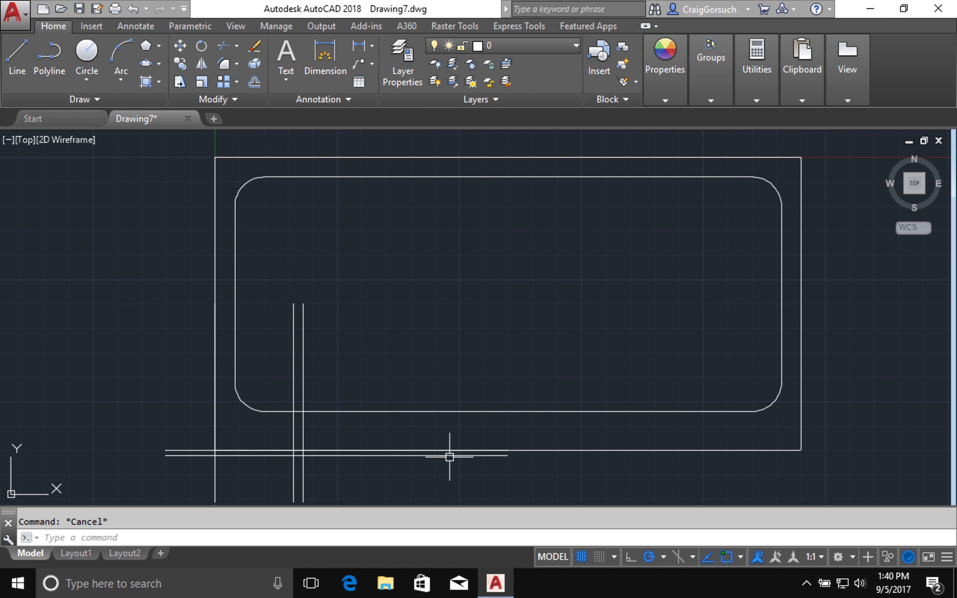
- Drag the lower horizontal line's right endpoint past the outer rectangle's right side
{"action": "left_click", "coordinate": [449, 455]}
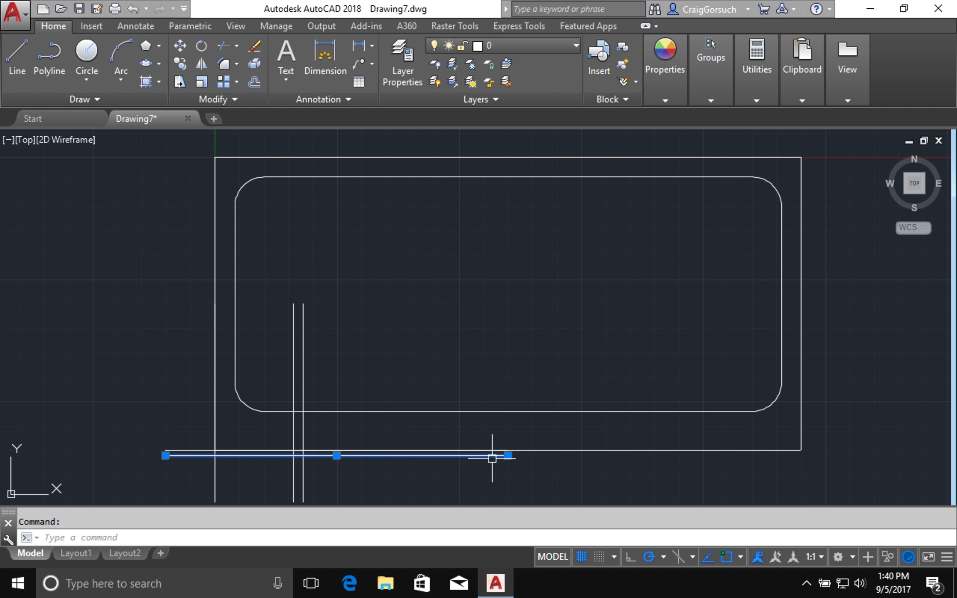
{"action": "left_click", "coordinate": [508, 455]}
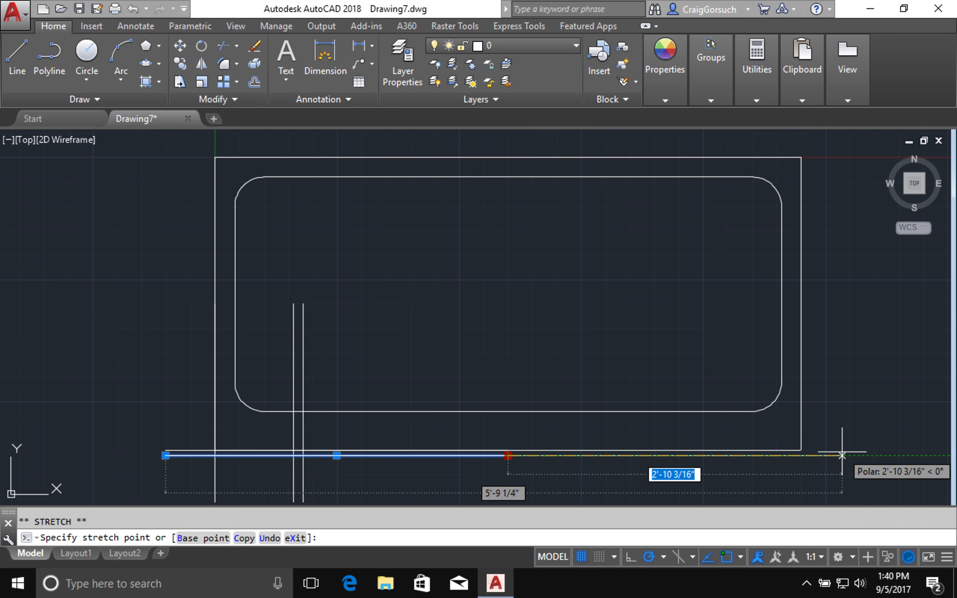
{"action": "left_click", "coordinate": [842, 455]}
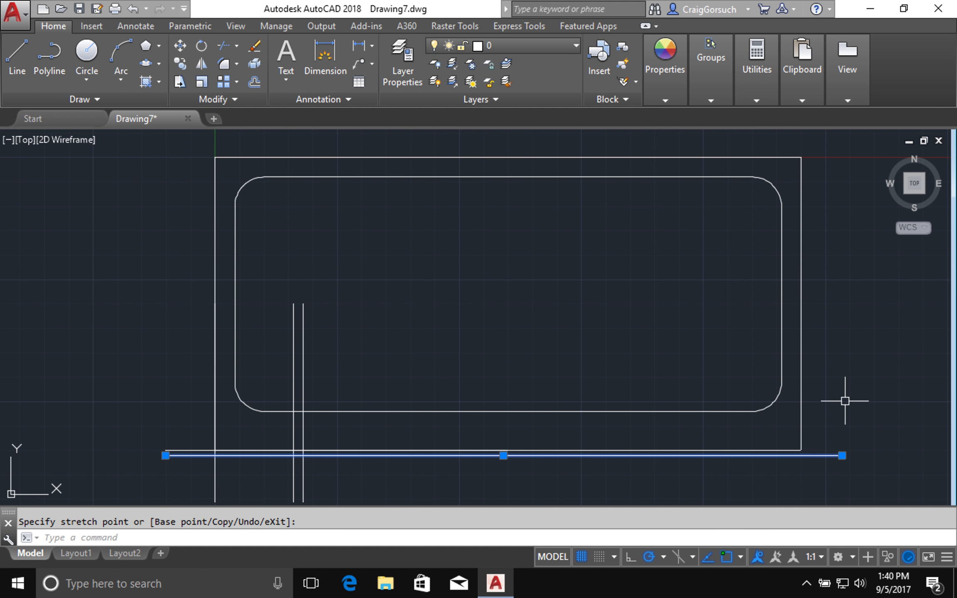
{"action": "key", "text": "Escape"}
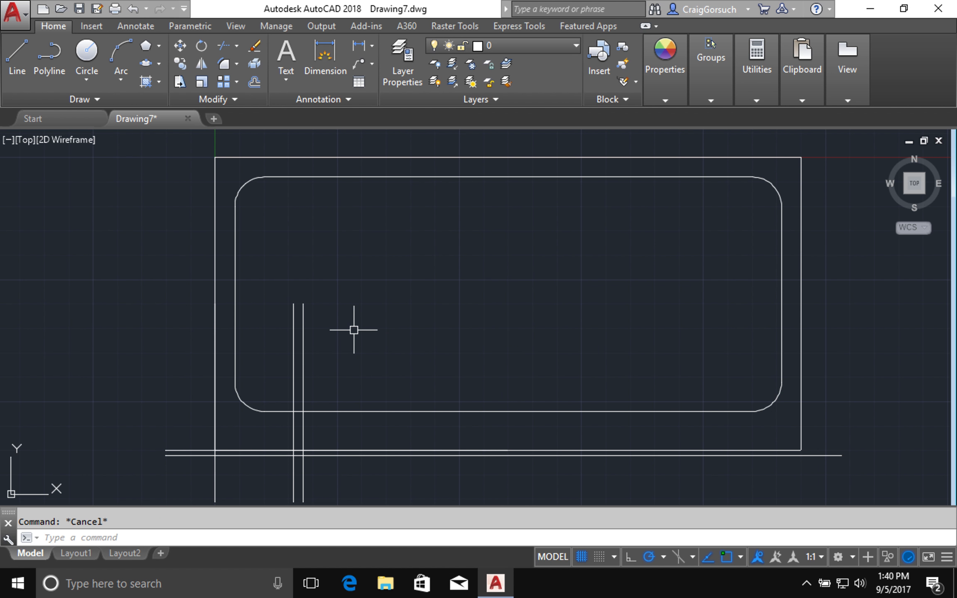
- Mirror the two vertical lines about the top edge's midpoint vertical, keeping the originals
{"action": "type", "text": "mi"}
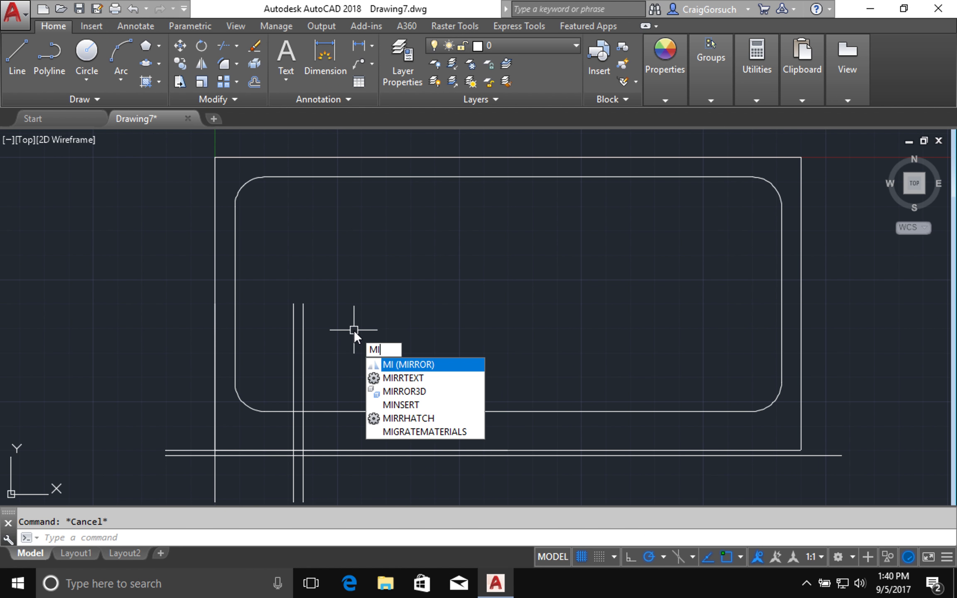
{"action": "key", "text": "Return"}
{"action": "left_click", "coordinate": [344, 324]}
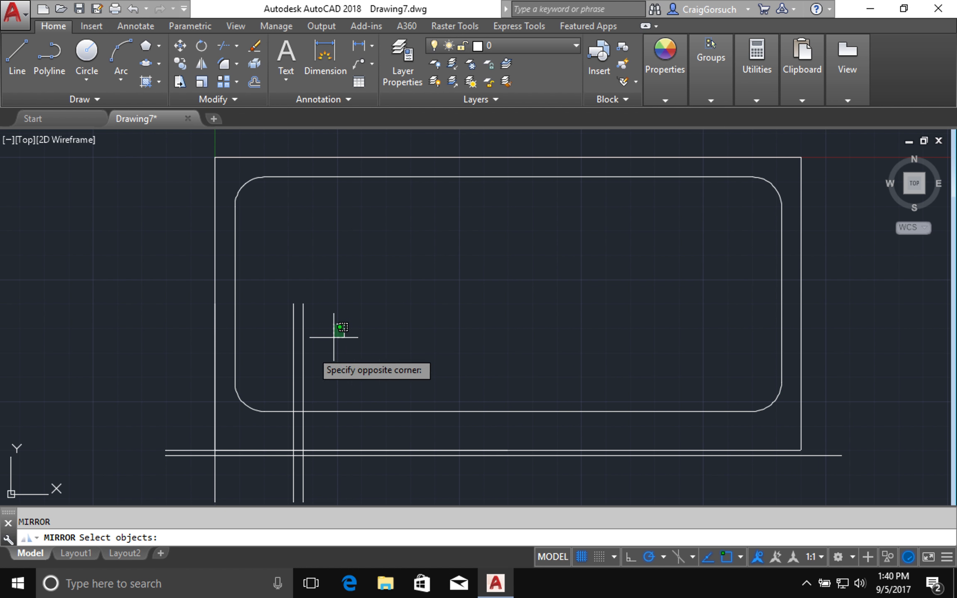
{"action": "left_click", "coordinate": [259, 356]}
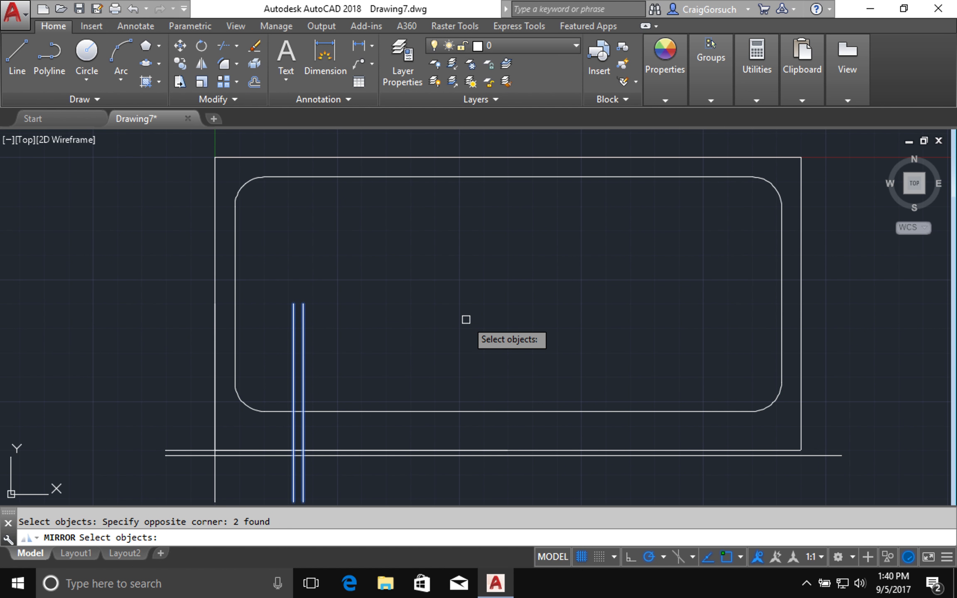
{"action": "key", "text": "Return"}
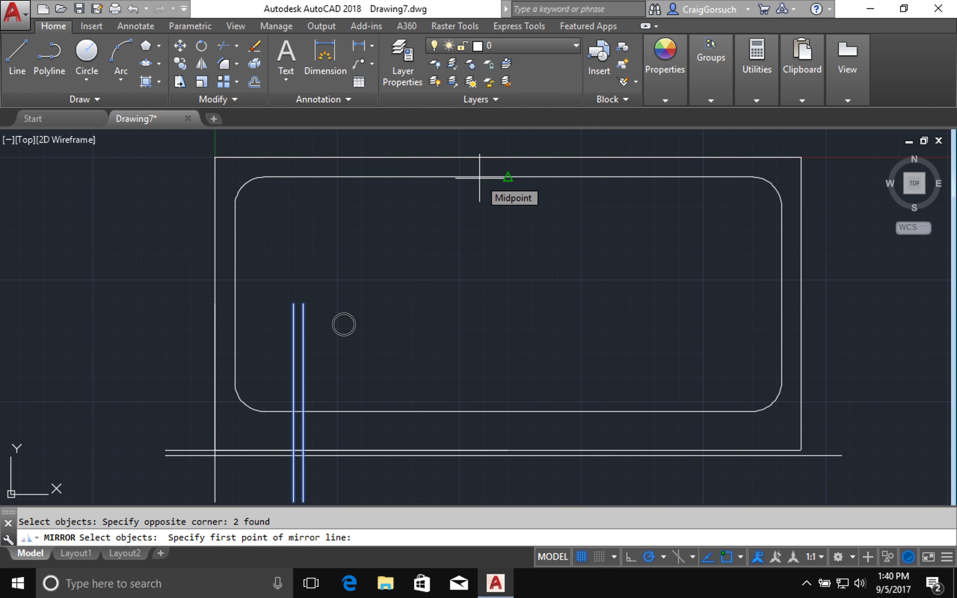
{"action": "left_click", "coordinate": [479, 178]}
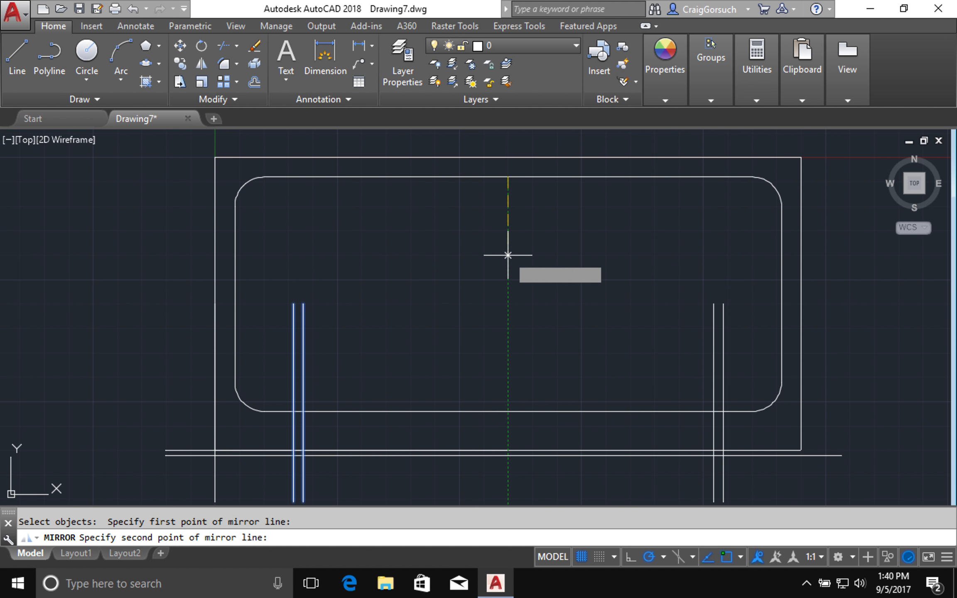
{"action": "left_click", "coordinate": [508, 257]}
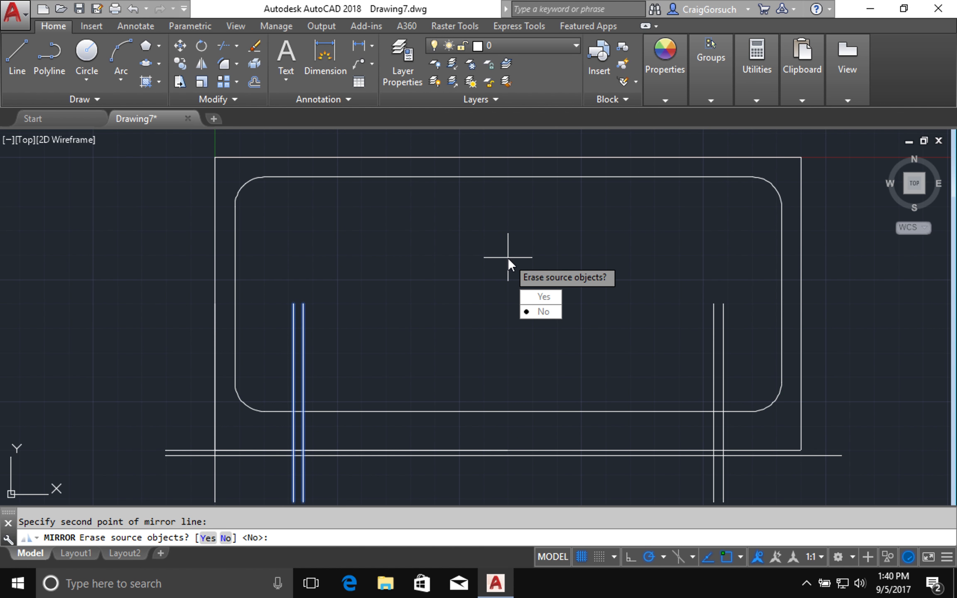
{"action": "left_click", "coordinate": [538, 310]}
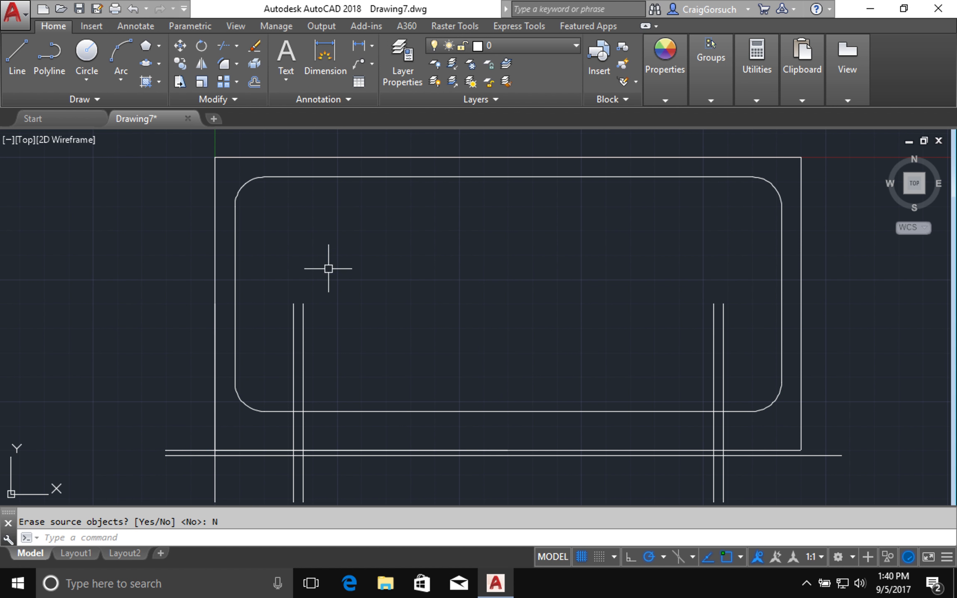
{"action": "left_click", "coordinate": [421, 155]}
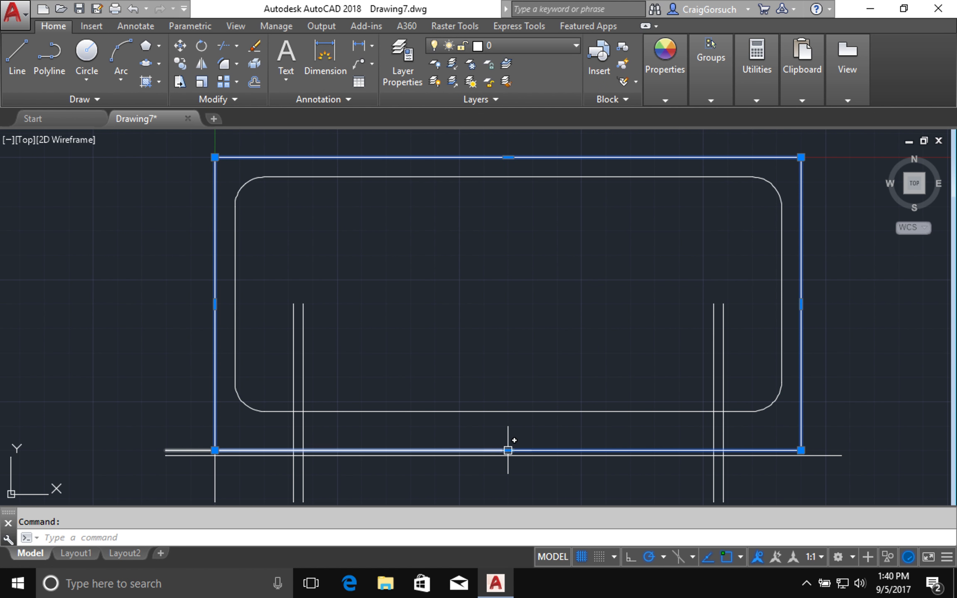
- Add a vertex to the outer rectangle's bottom edge where the left vertical line crosses it
{"action": "mouse_move", "coordinate": [507, 449]}
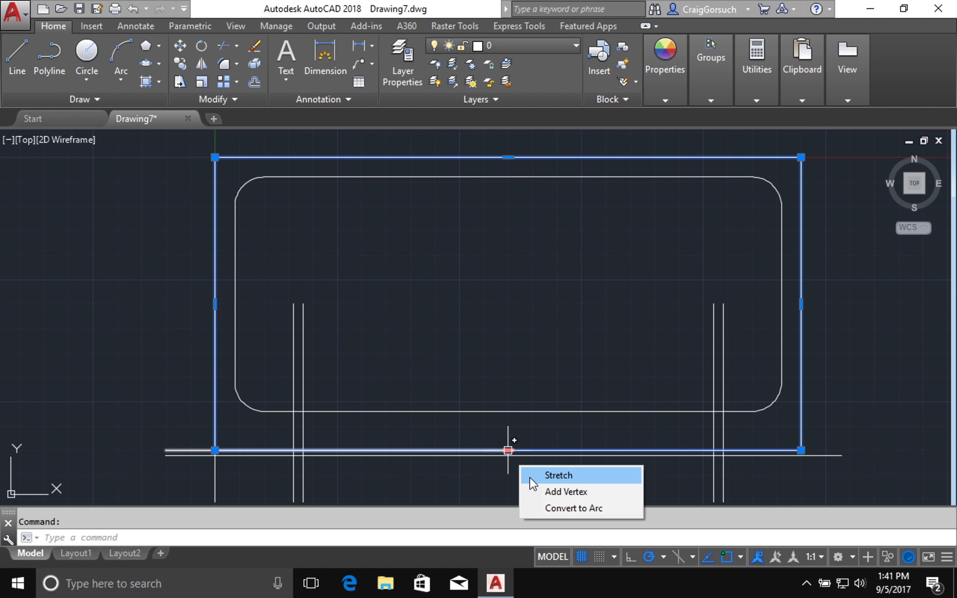
{"action": "left_click", "coordinate": [541, 491]}
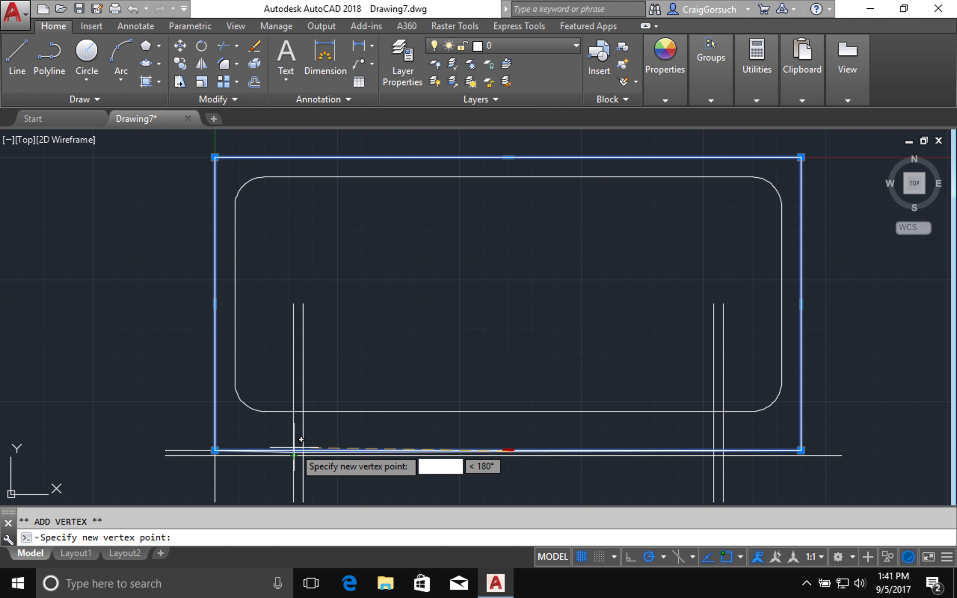
{"action": "scroll", "coordinate": [293, 442], "scroll_direction": "up", "scroll_amount": 3}
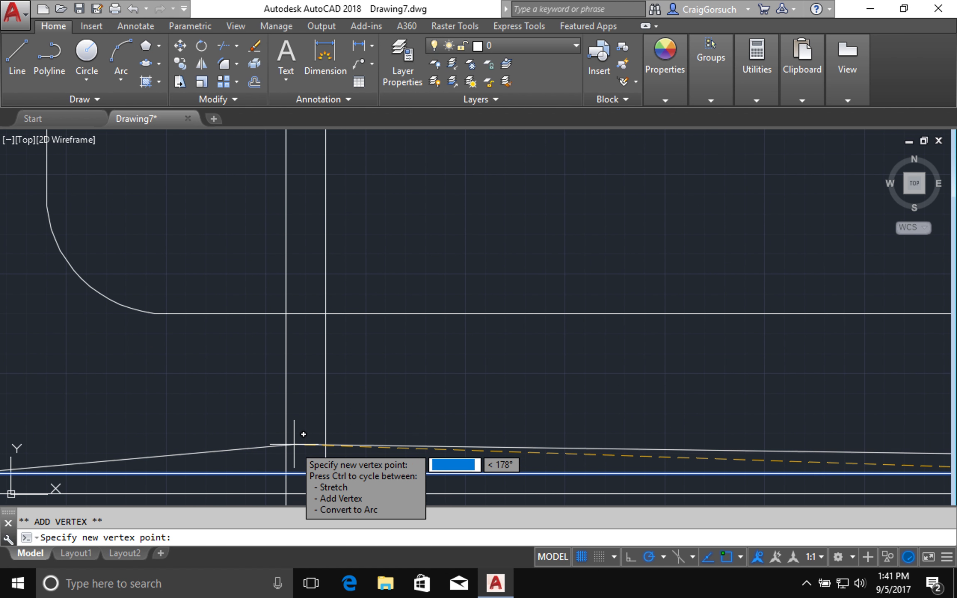
{"action": "middle_click_drag", "start_coordinate": [294, 443], "coordinate": [317, 176]}
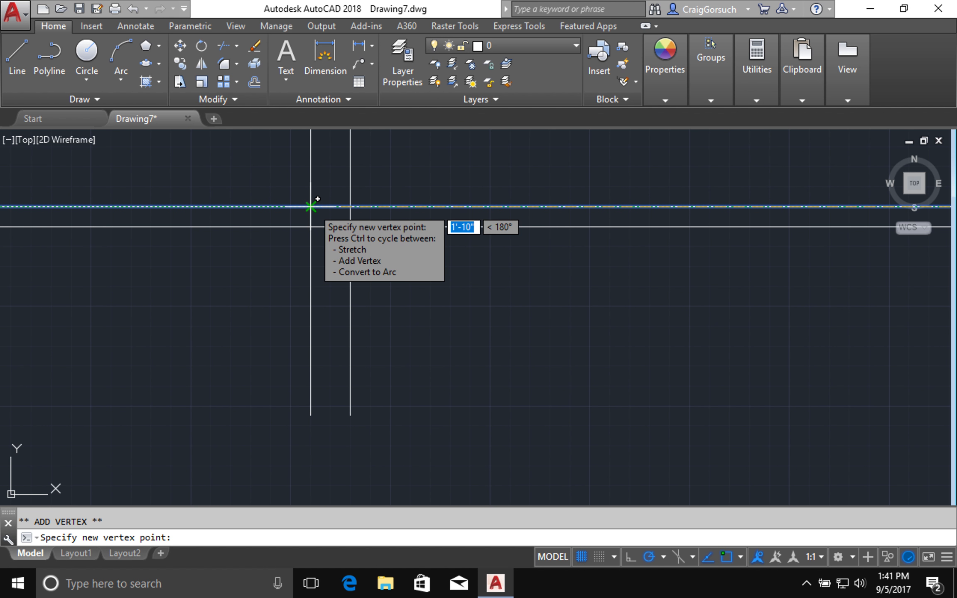
{"action": "left_click", "coordinate": [310, 206]}
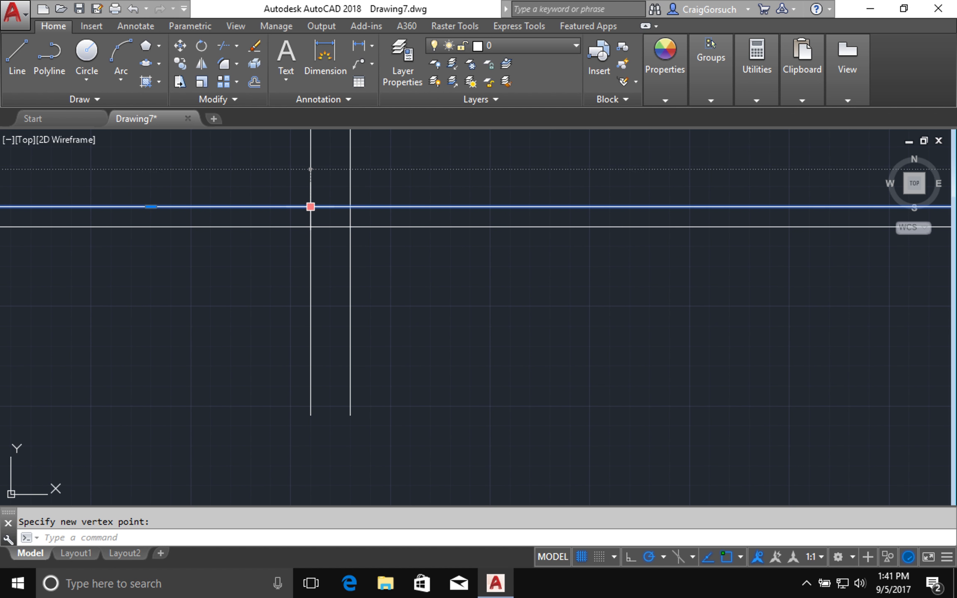
{"action": "middle_click_drag", "start_coordinate": [602, 307], "coordinate": [346, 342]}
{"action": "scroll", "coordinate": [381, 335], "scroll_direction": "down", "scroll_amount": 2}
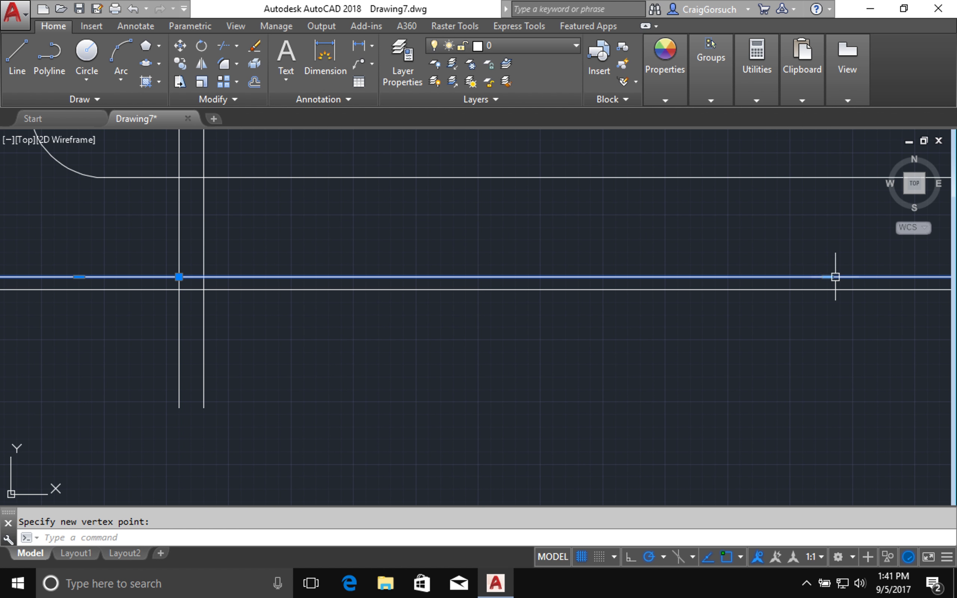
- Add two more bottom-edge vertices, snapping the last to the right vertical line's intersection
{"action": "mouse_move", "coordinate": [826, 277]}
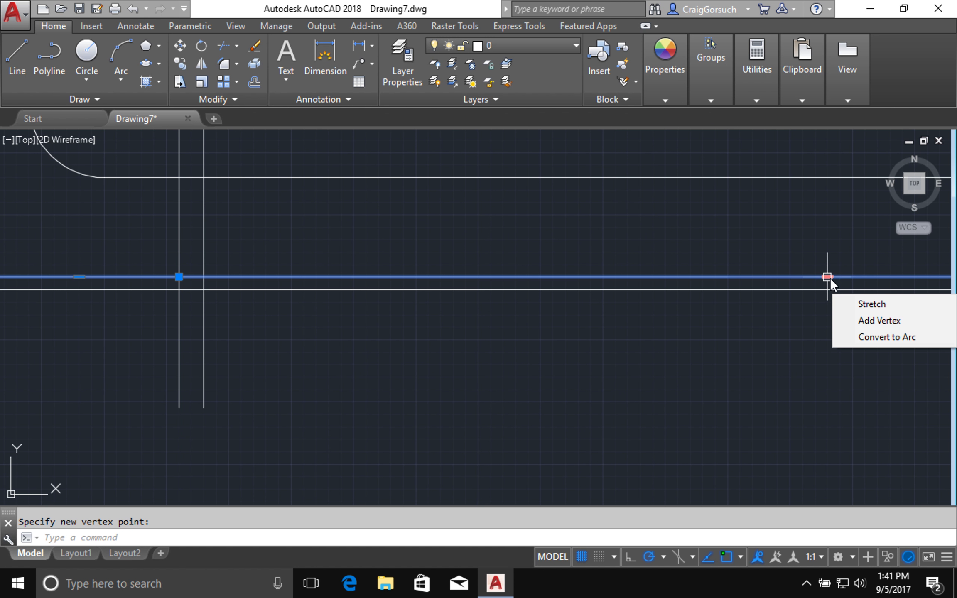
{"action": "left_click", "coordinate": [862, 318]}
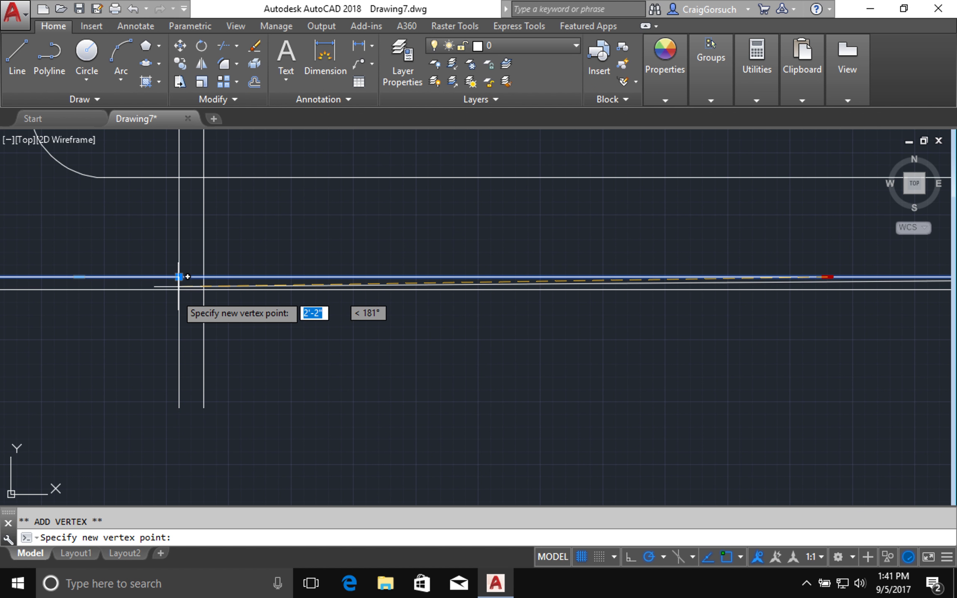
{"action": "left_click", "coordinate": [203, 289]}
{"action": "middle_click_drag", "start_coordinate": [525, 344], "coordinate": [88, 341]}
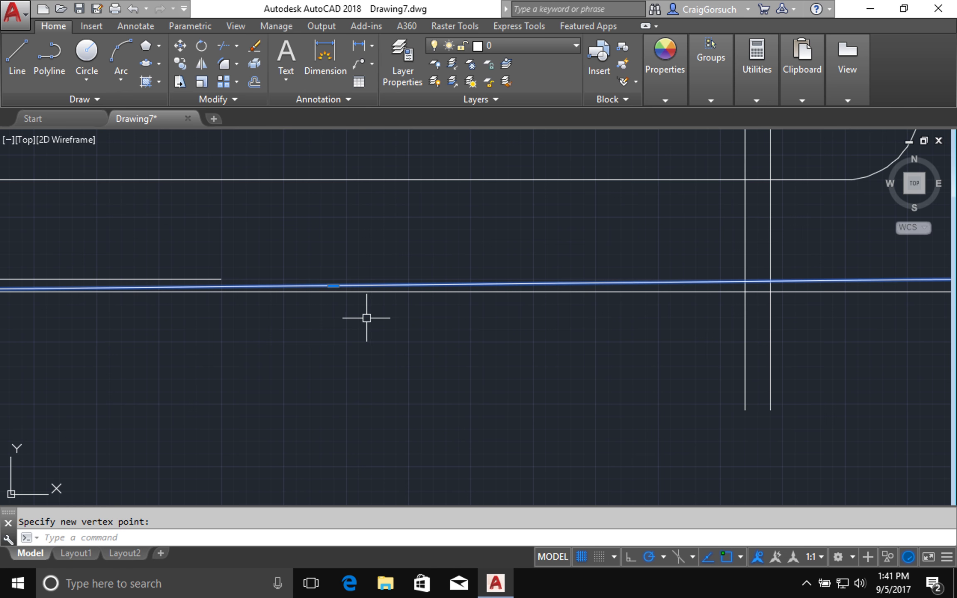
{"action": "scroll", "coordinate": [366, 320], "scroll_direction": "up", "scroll_amount": 2}
{"action": "scroll", "coordinate": [366, 321], "scroll_direction": "down", "scroll_amount": 4}
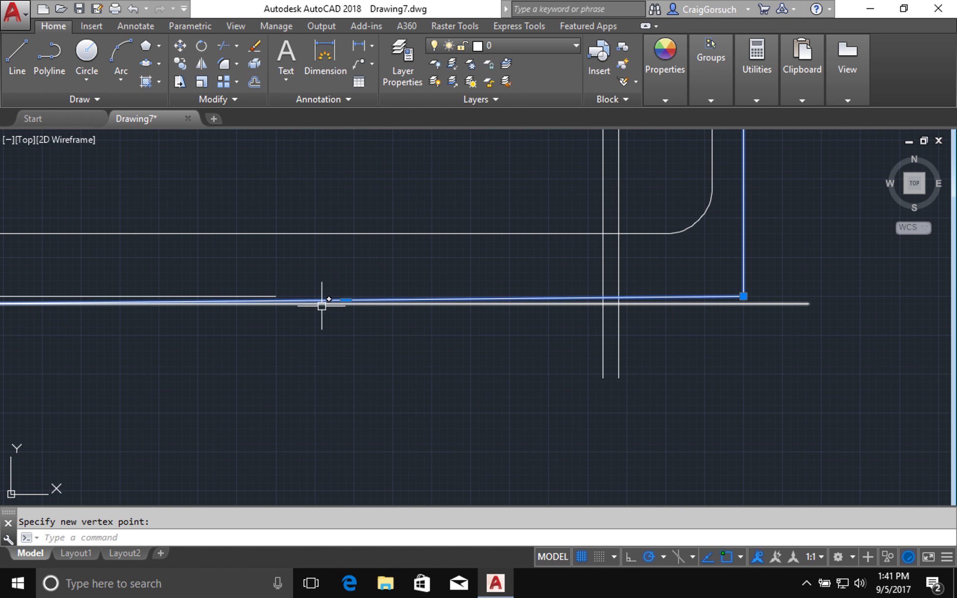
{"action": "mouse_move", "coordinate": [346, 298]}
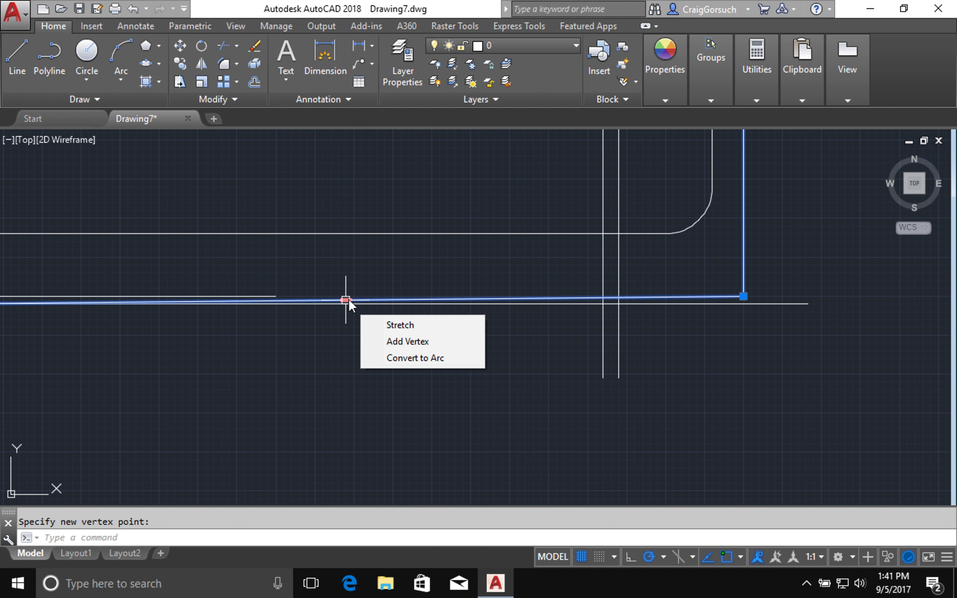
{"action": "left_click", "coordinate": [372, 341]}
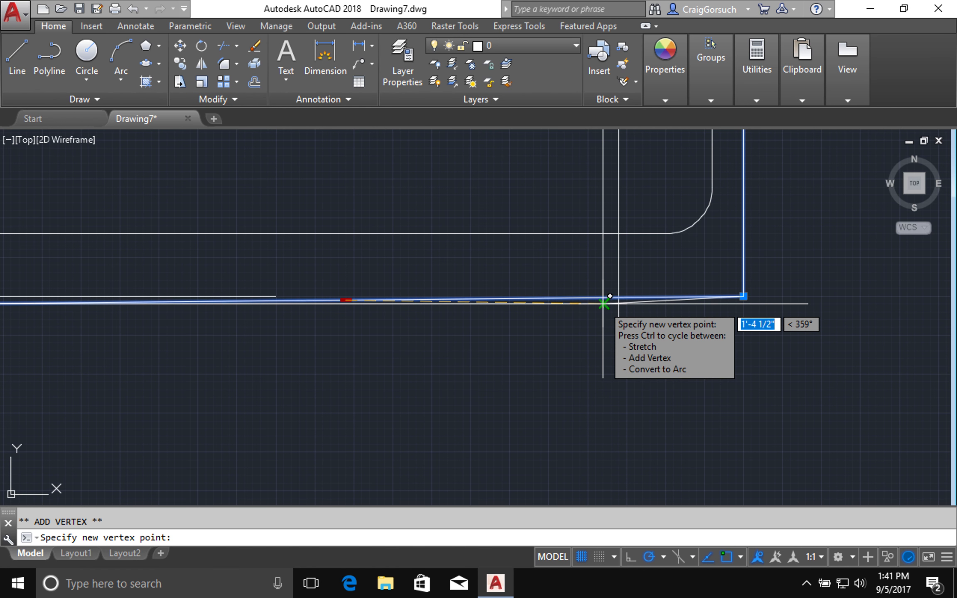
{"action": "left_click", "coordinate": [602, 303]}
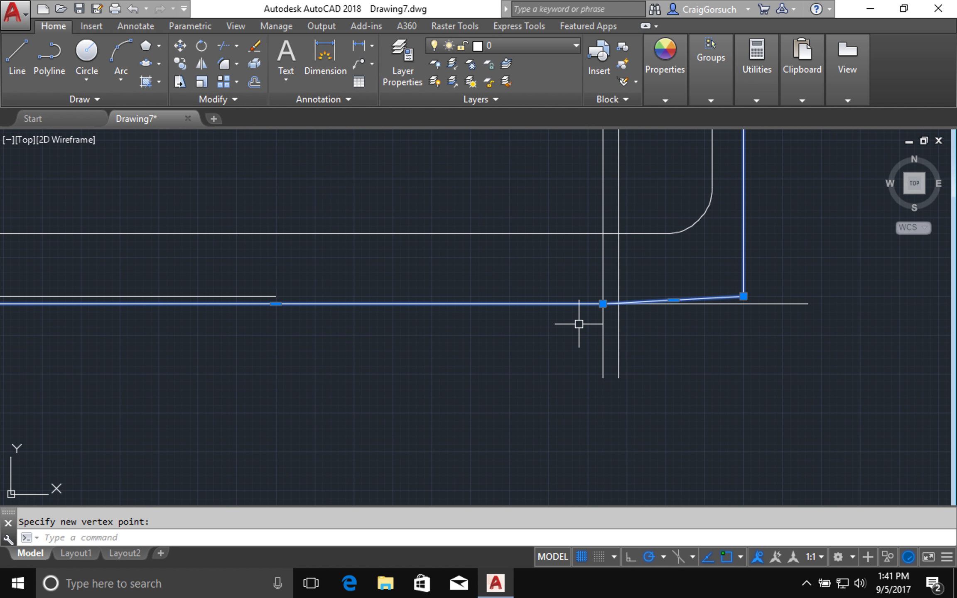
{"action": "key", "text": "Escape"}
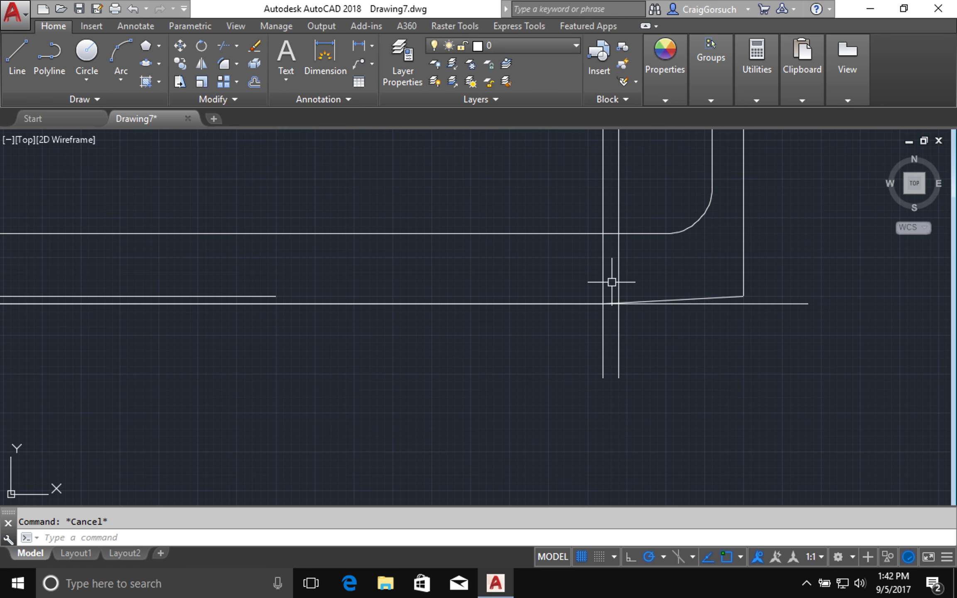
- Extend the short upper horizontal line rightward to the right-hand vertical line
{"action": "type", "text": "e"}
{"action": "key", "text": "Return"}
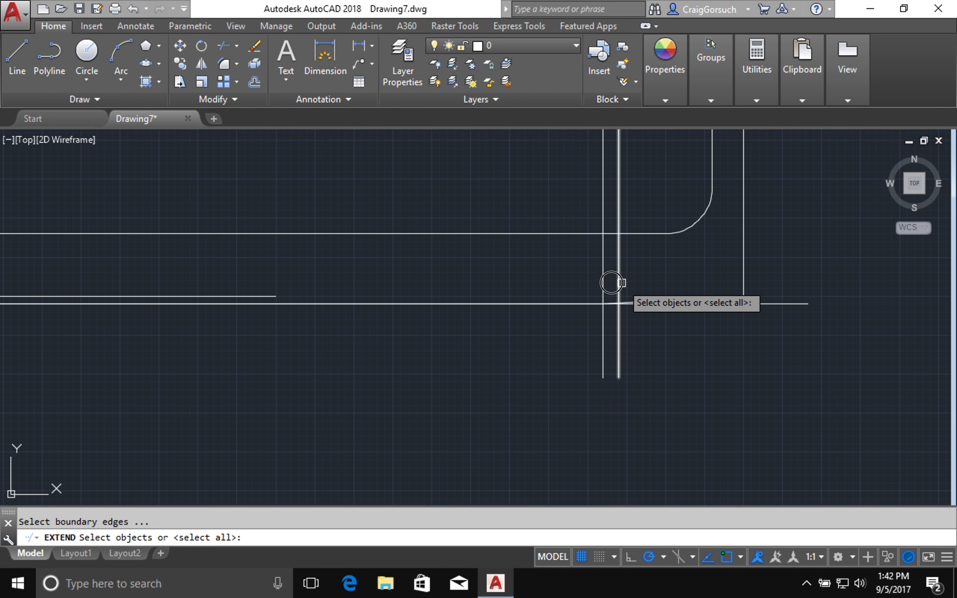
{"action": "left_click", "coordinate": [619, 282]}
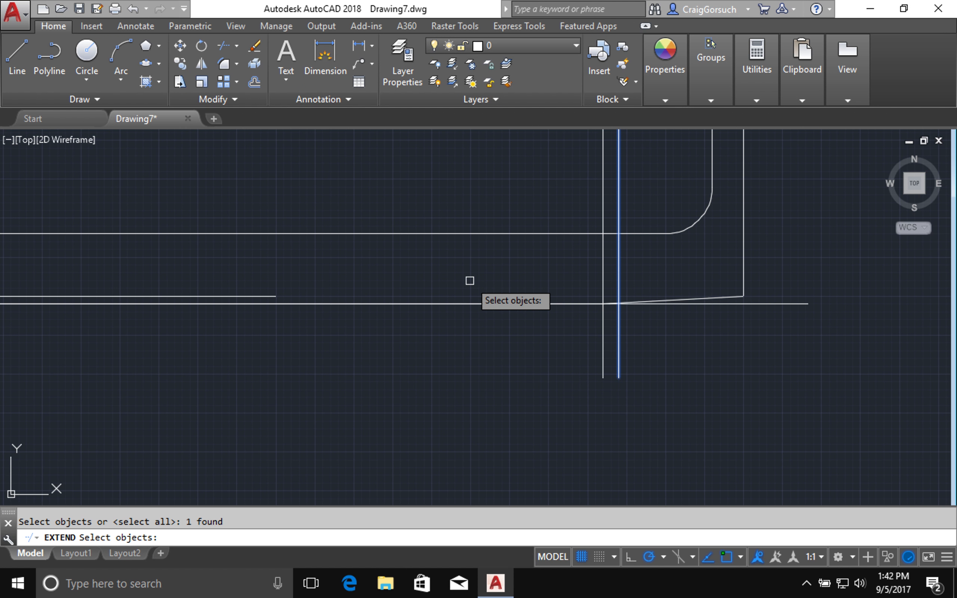
{"action": "key", "text": "Return"}
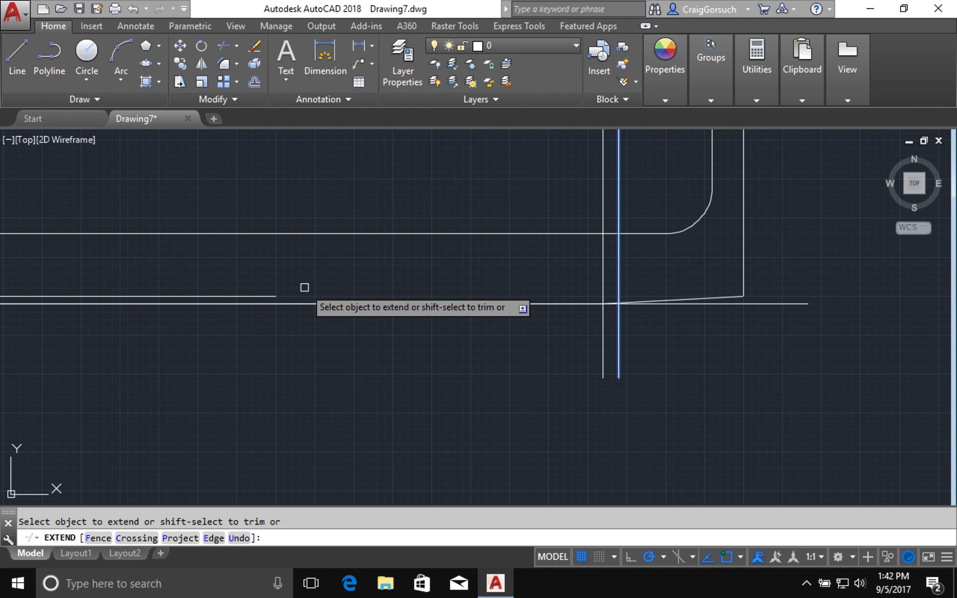
{"action": "left_click", "coordinate": [260, 296]}
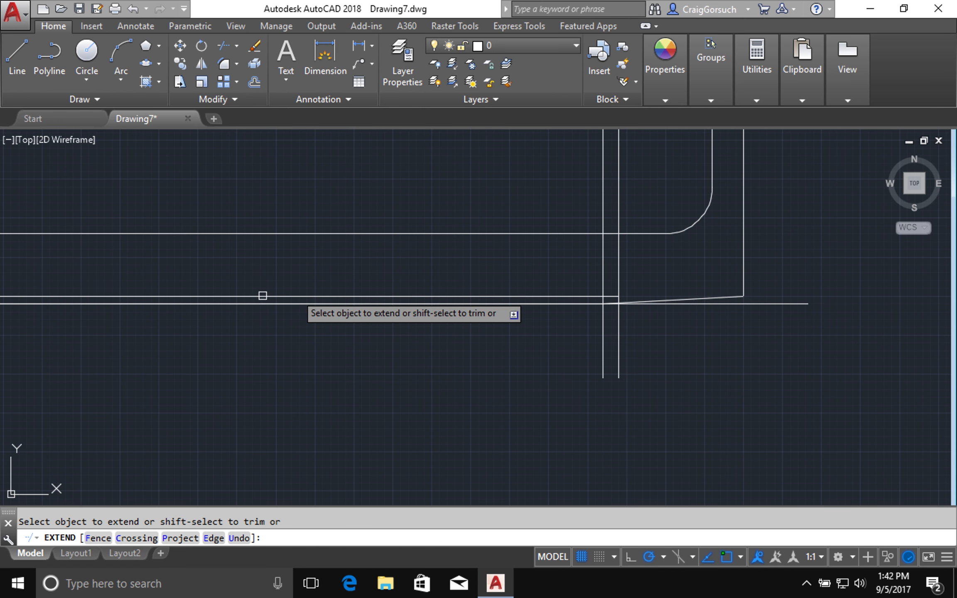
{"action": "key", "text": "Return"}
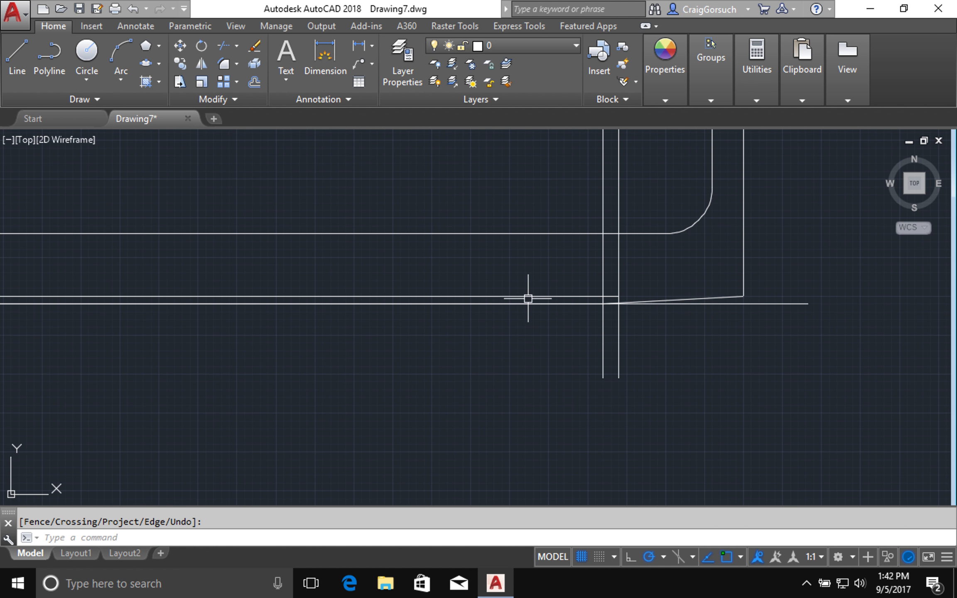
{"action": "scroll", "coordinate": [666, 319], "scroll_direction": "up", "scroll_amount": 2}
{"action": "scroll", "coordinate": [722, 325], "scroll_direction": "up", "scroll_amount": 4}
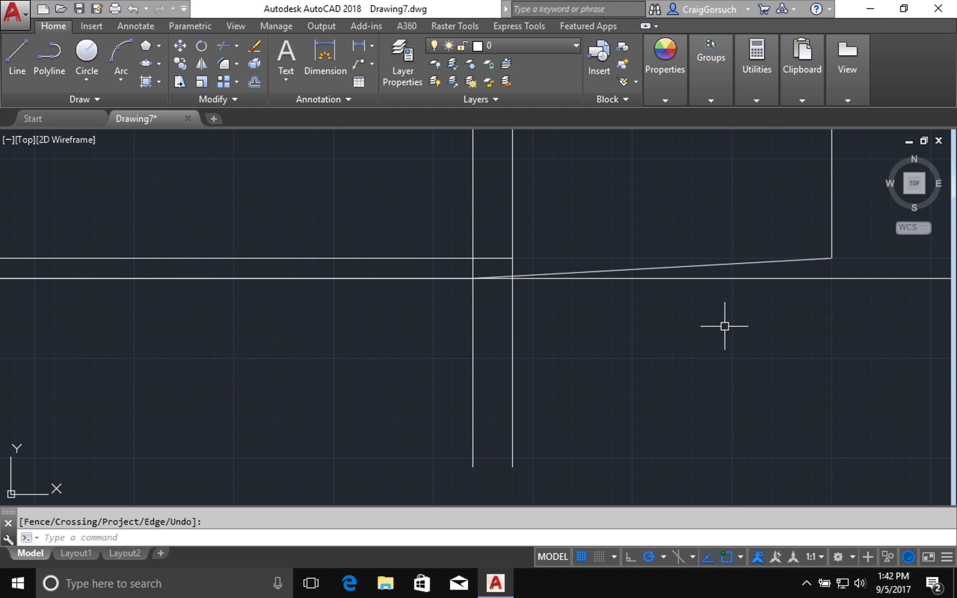
{"action": "middle_click_drag", "start_coordinate": [722, 311], "coordinate": [667, 402]}
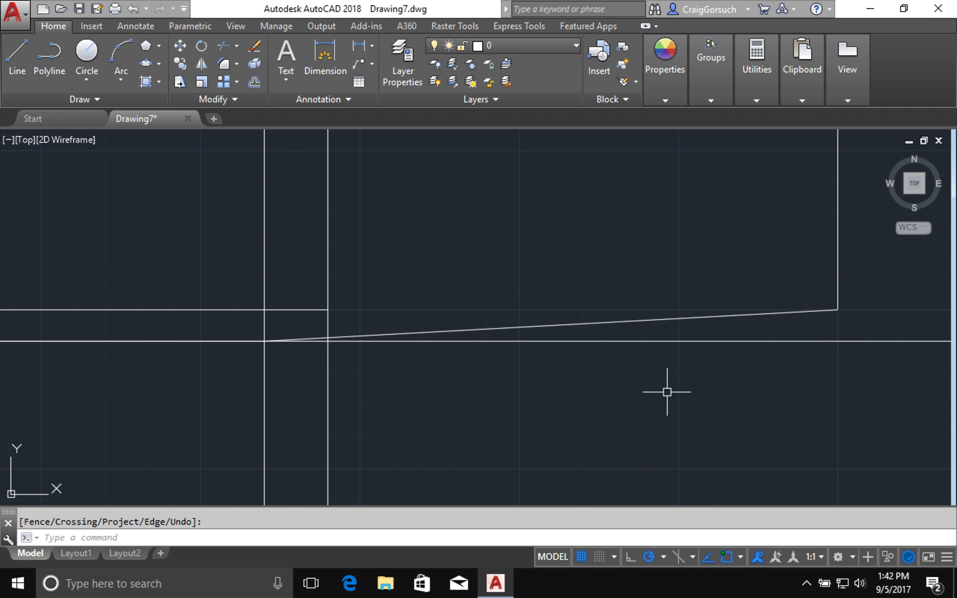
- Add a vertex to the sloped bottom edge at the guide-line intersection, forming a short angled step
{"action": "left_click", "coordinate": [650, 320]}
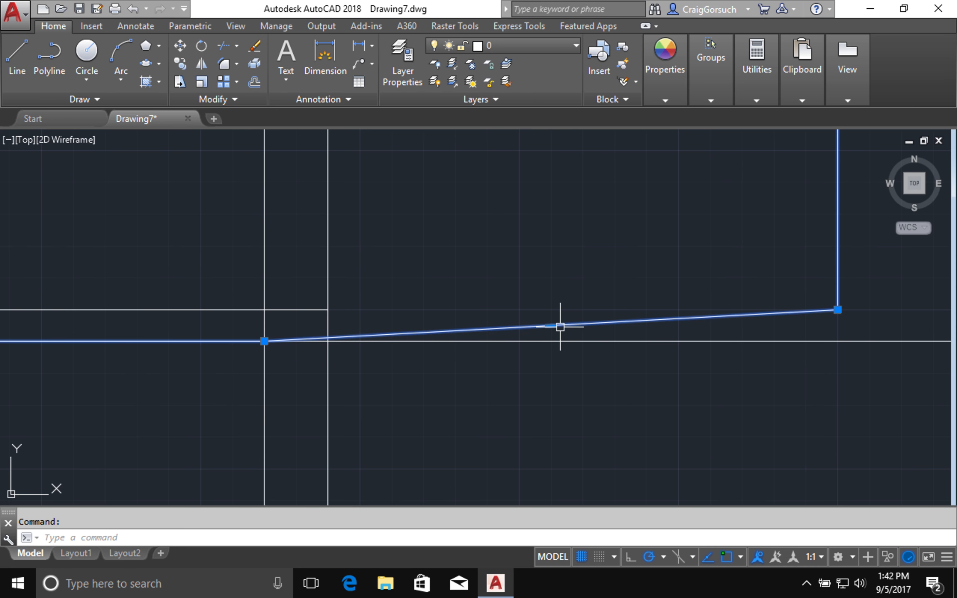
{"action": "mouse_move", "coordinate": [551, 326]}
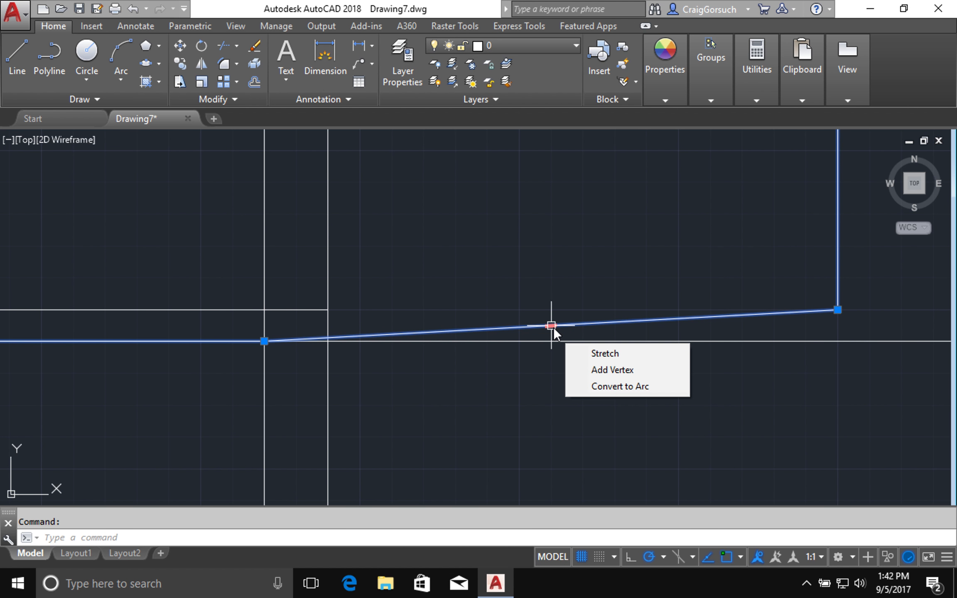
{"action": "left_click", "coordinate": [592, 368]}
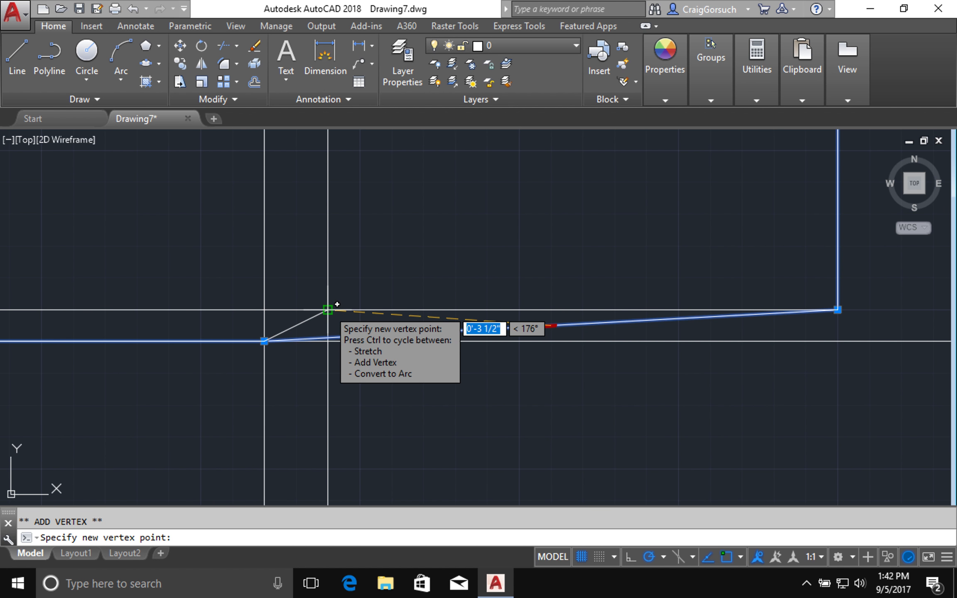
{"action": "left_click", "coordinate": [327, 309]}
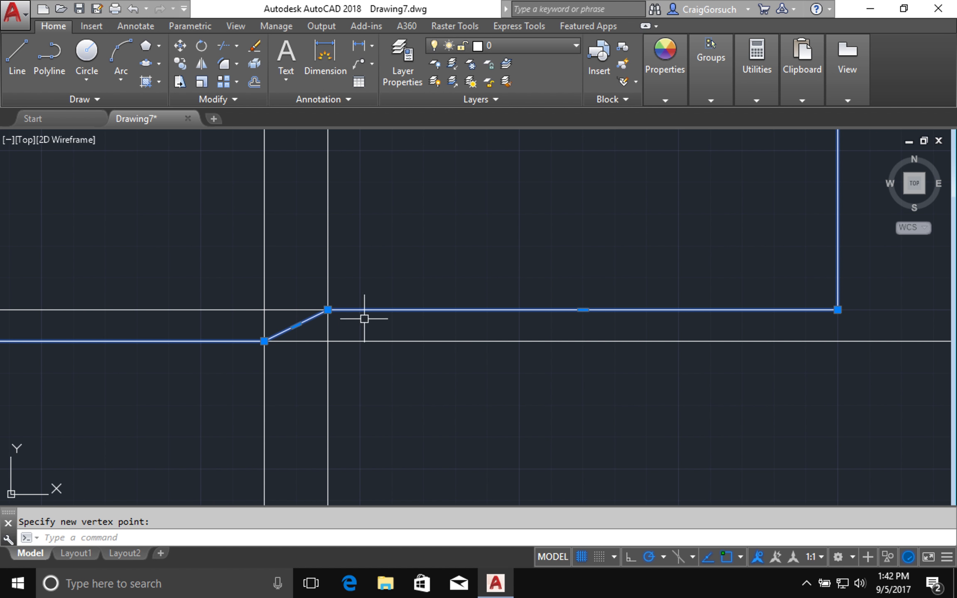
{"action": "key", "text": "Escape"}
{"action": "scroll", "coordinate": [365, 319], "scroll_direction": "down", "scroll_amount": 3}
{"action": "middle_click_drag", "start_coordinate": [365, 319], "coordinate": [793, 401]}
{"action": "scroll", "coordinate": [794, 416], "scroll_direction": "down", "scroll_amount": 2}
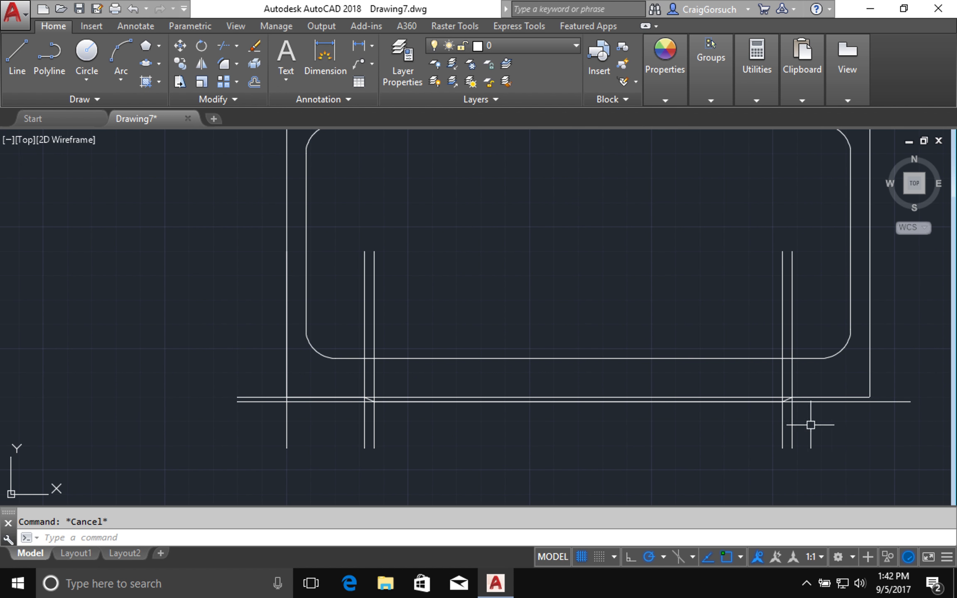
- Erase the seven construction guide lines, leaving only the notched outer and rounded inner outlines
{"action": "left_click", "coordinate": [817, 377]}
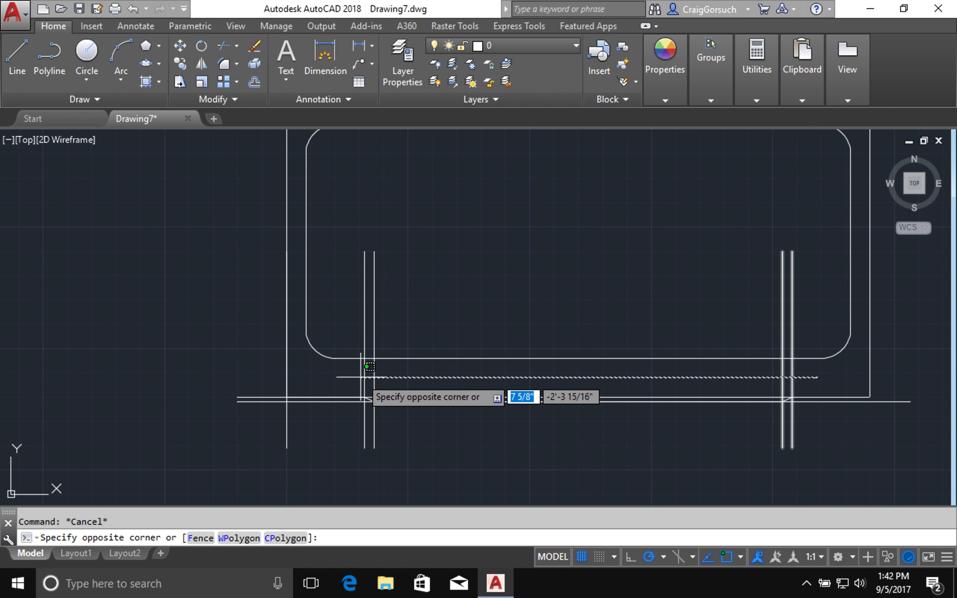
{"action": "left_click", "coordinate": [305, 385]}
{"action": "left_click", "coordinate": [273, 384]}
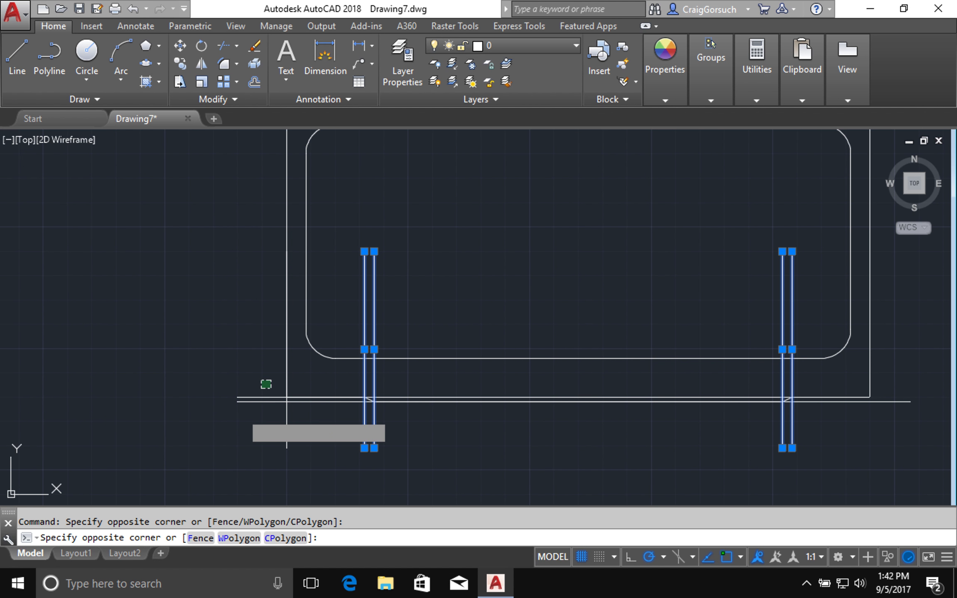
{"action": "left_click", "coordinate": [235, 409]}
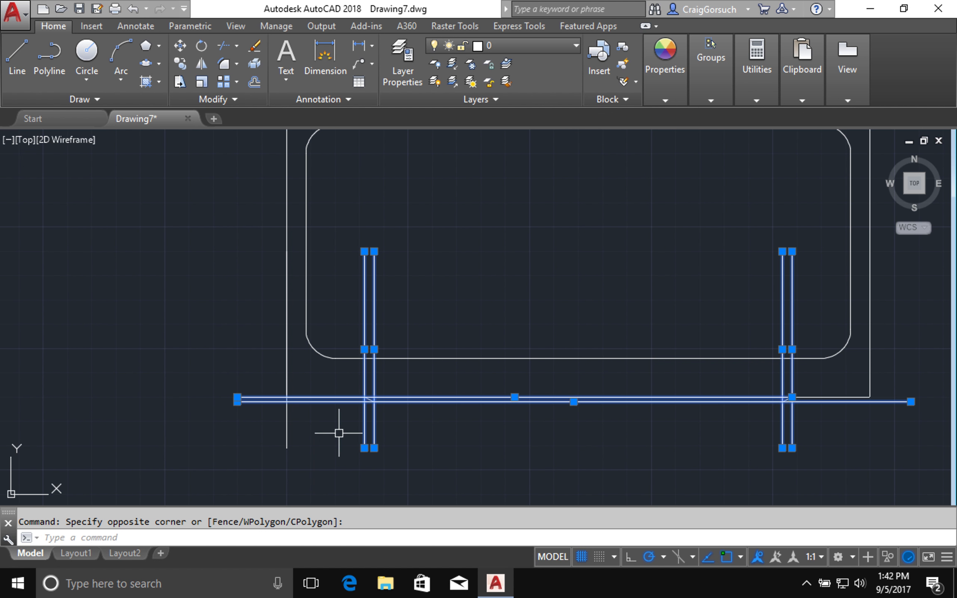
{"action": "left_click", "coordinate": [278, 436]}
{"action": "type", "text": "e"}
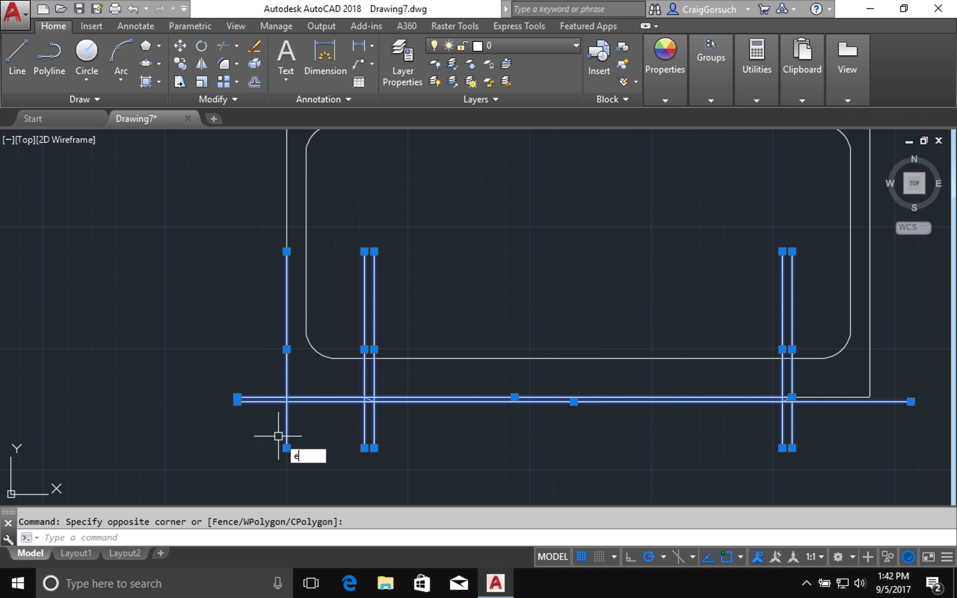
{"action": "key", "text": "Return"}
{"action": "middle_click_drag", "start_coordinate": [453, 294], "coordinate": [440, 352]}
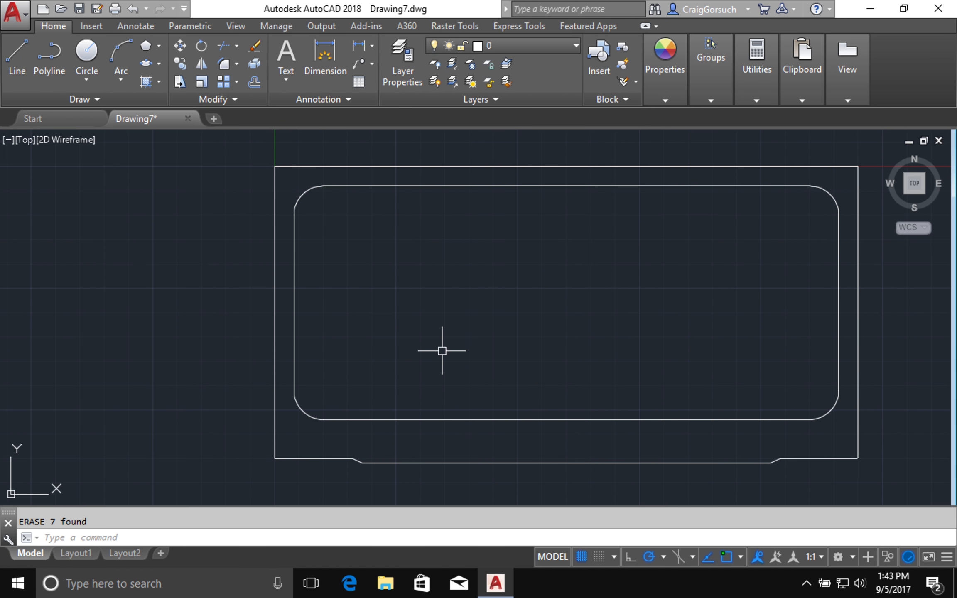
{"action": "type", "text": "c"}
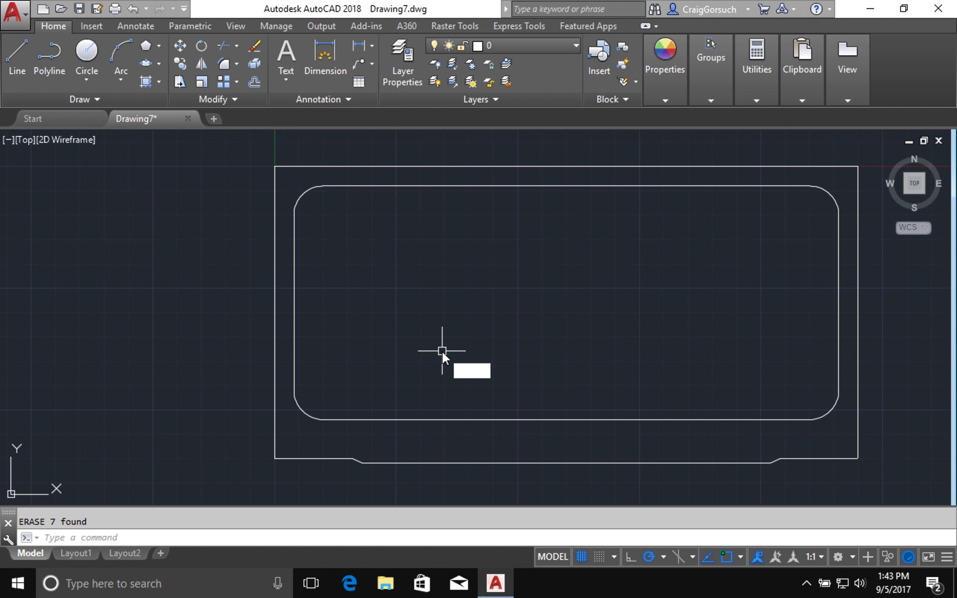
{"action": "key", "text": "Return"}
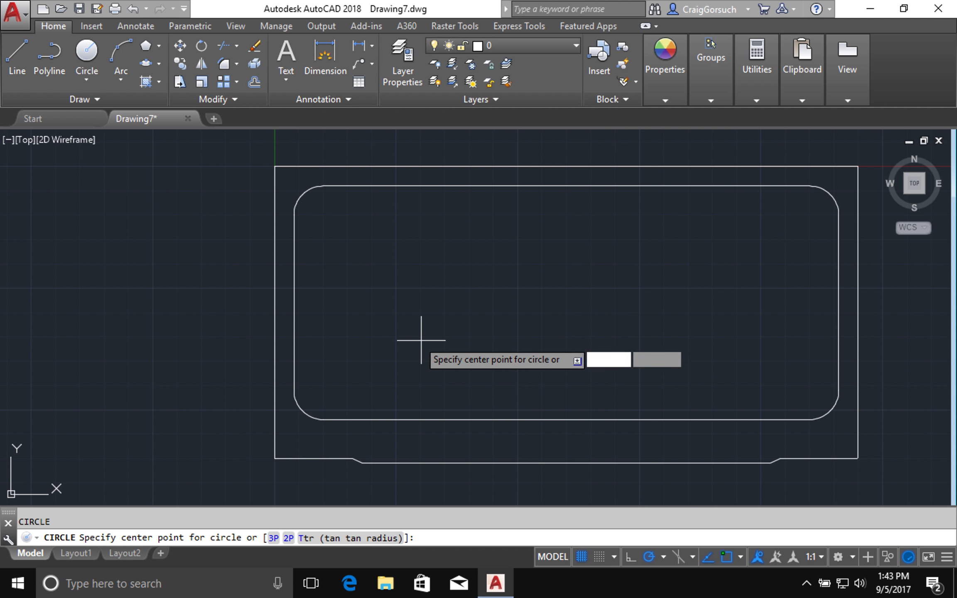
- Draw a radius-1 drain circle near the inner outline's left end
{"action": "left_click", "coordinate": [294, 303]}
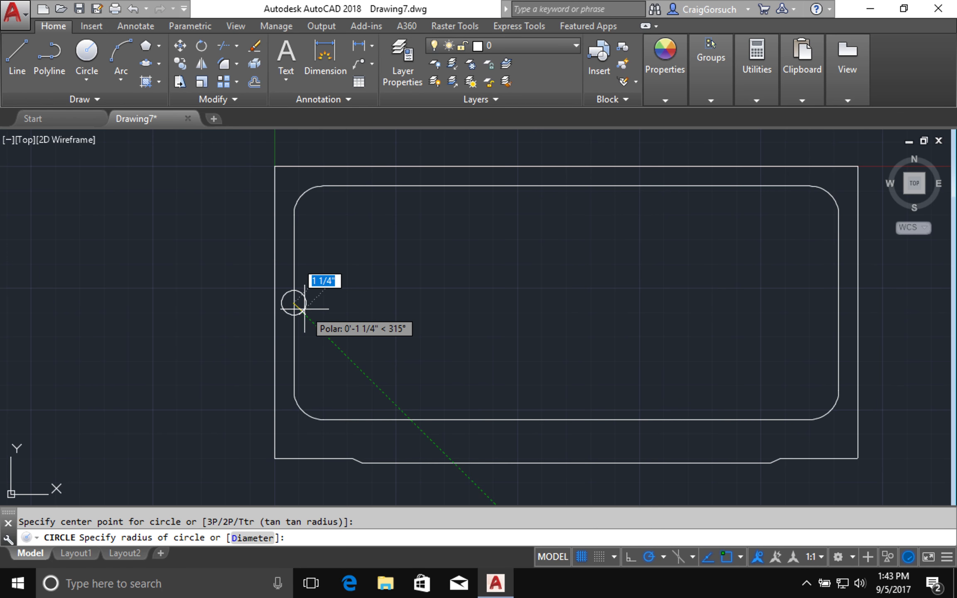
{"action": "type", "text": "1"}
{"action": "key", "text": "Return"}
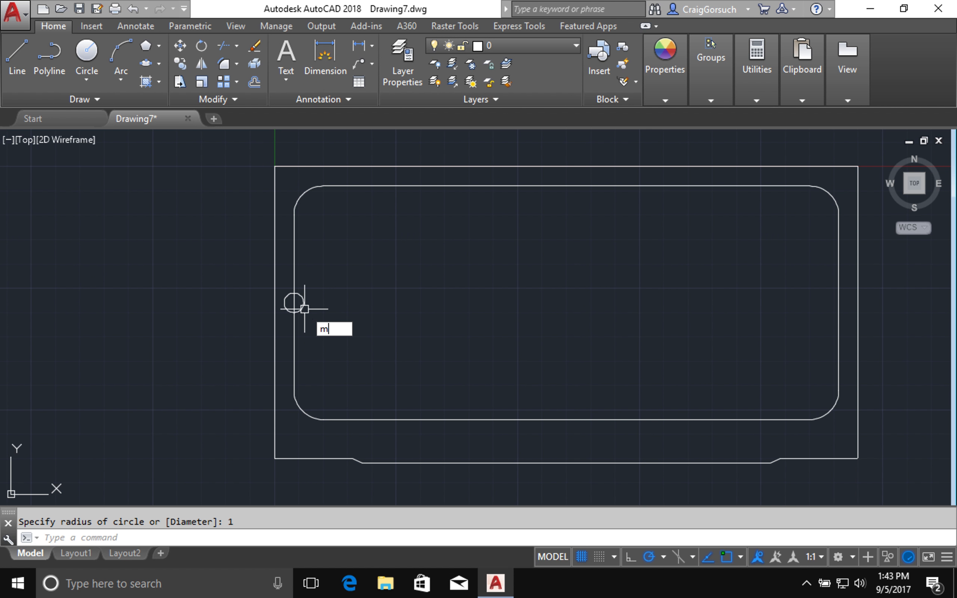
- Move the drain circle 4 units to the right
{"action": "key", "text": "Return"}
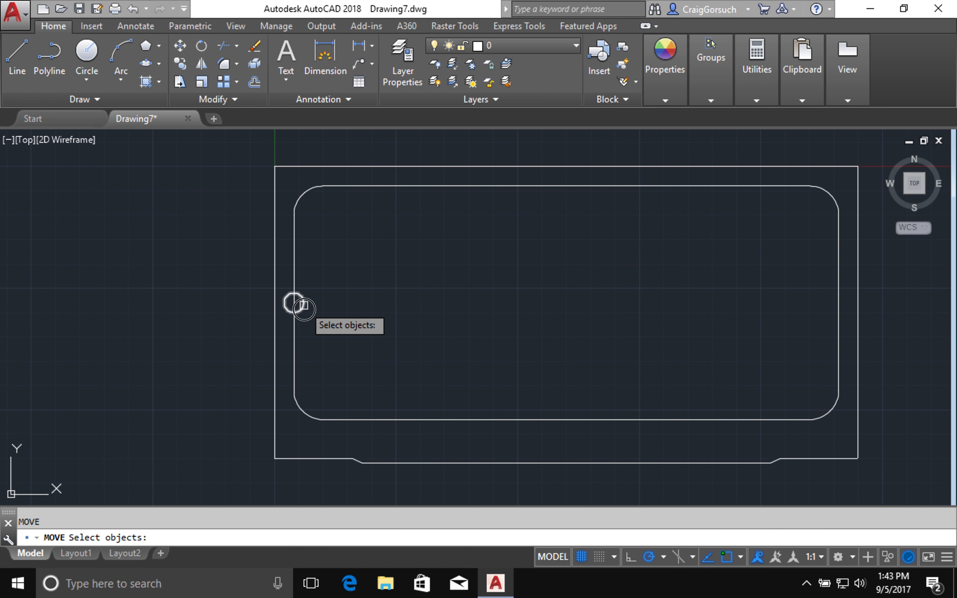
{"action": "left_click", "coordinate": [304, 306]}
{"action": "key", "text": "Return"}
{"action": "left_click", "coordinate": [318, 334]}
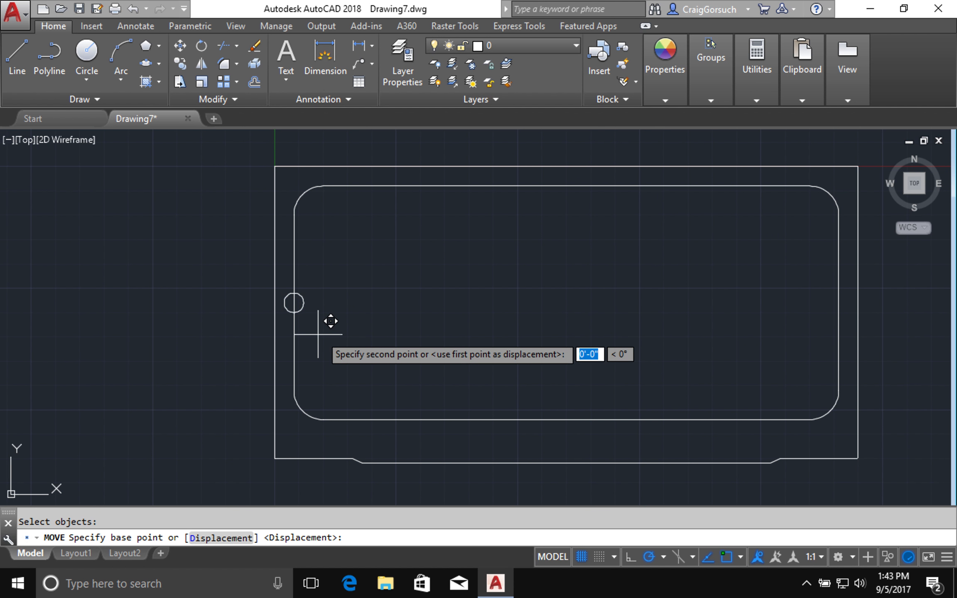
{"action": "type", "text": "4"}
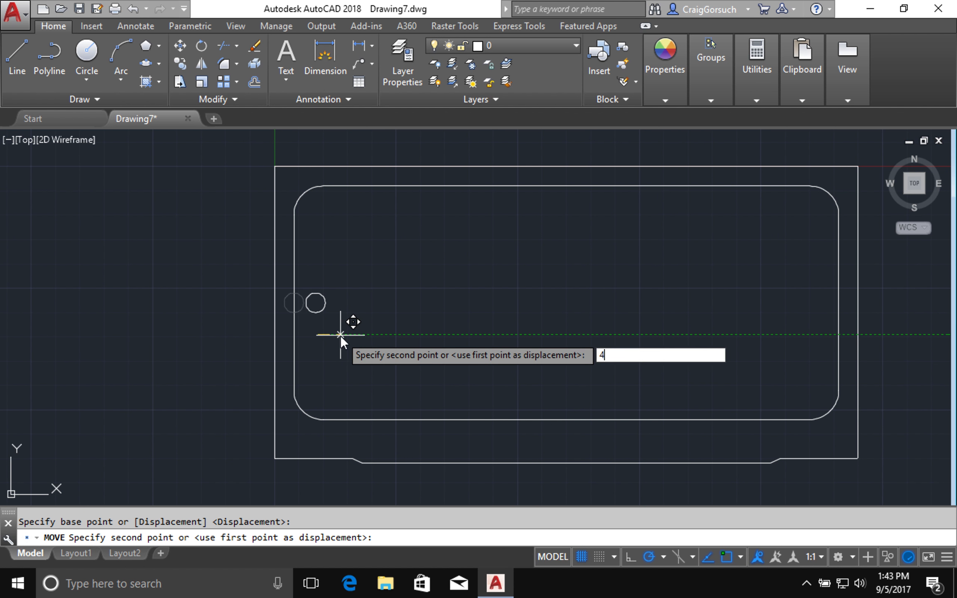
{"action": "key", "text": "Return"}
{"action": "middle_click_drag", "start_coordinate": [340, 336], "coordinate": [258, 338]}
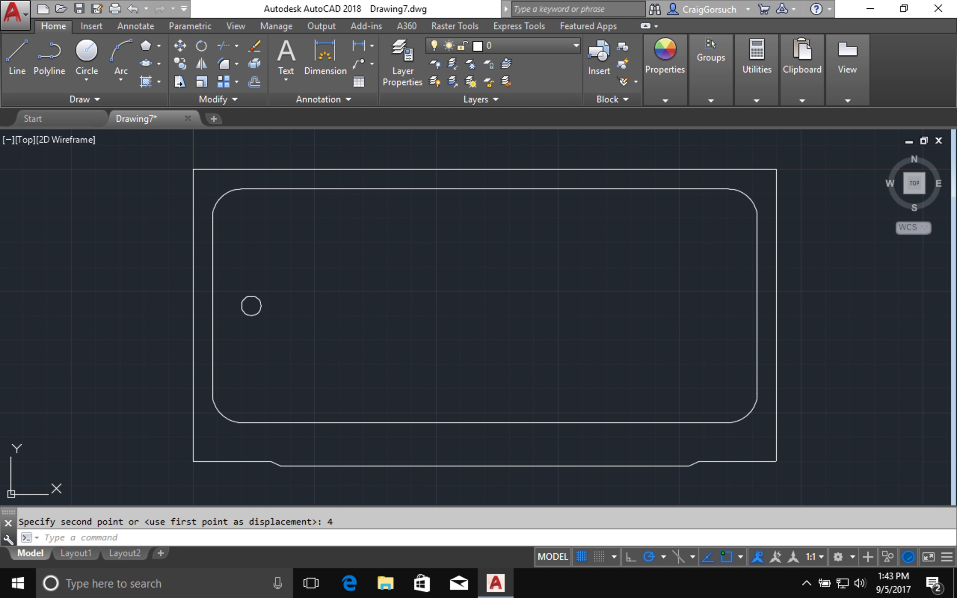
{"action": "key", "text": "ctrl+s"}
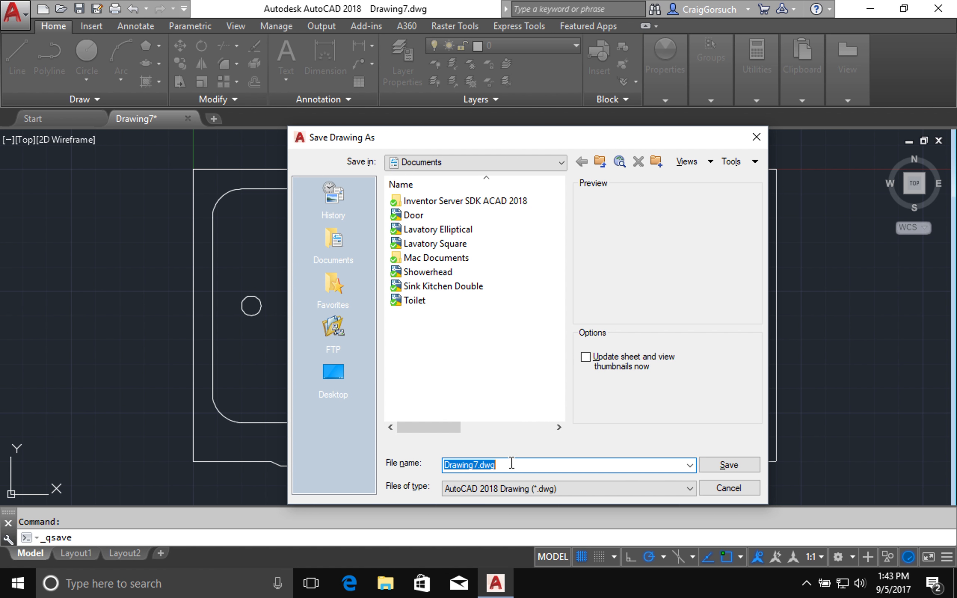
- Save the drawing as Bathtub.dwg and leave the full-screen view
{"action": "type", "text": "Bathtub"}
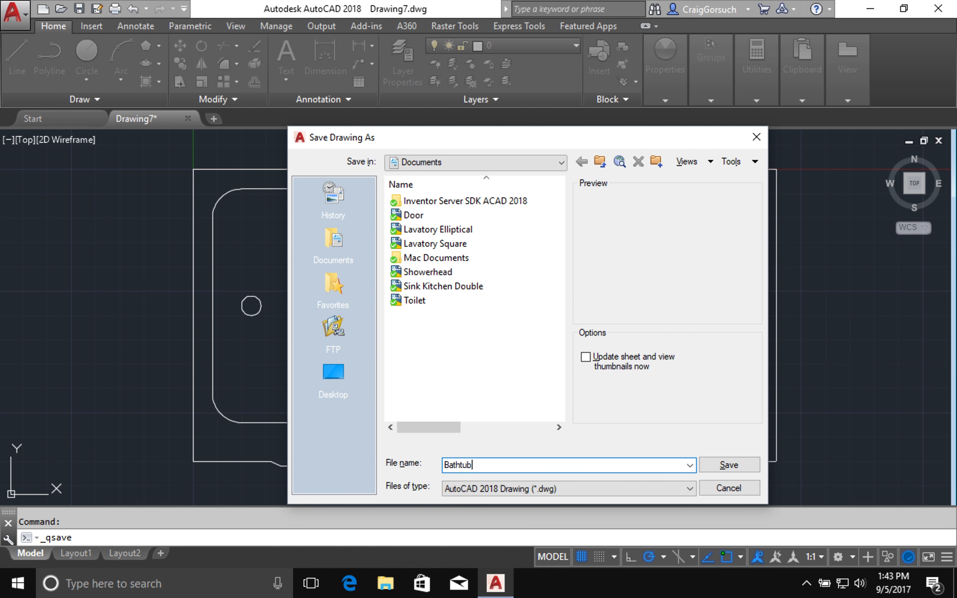
{"action": "left_click", "coordinate": [712, 465]}
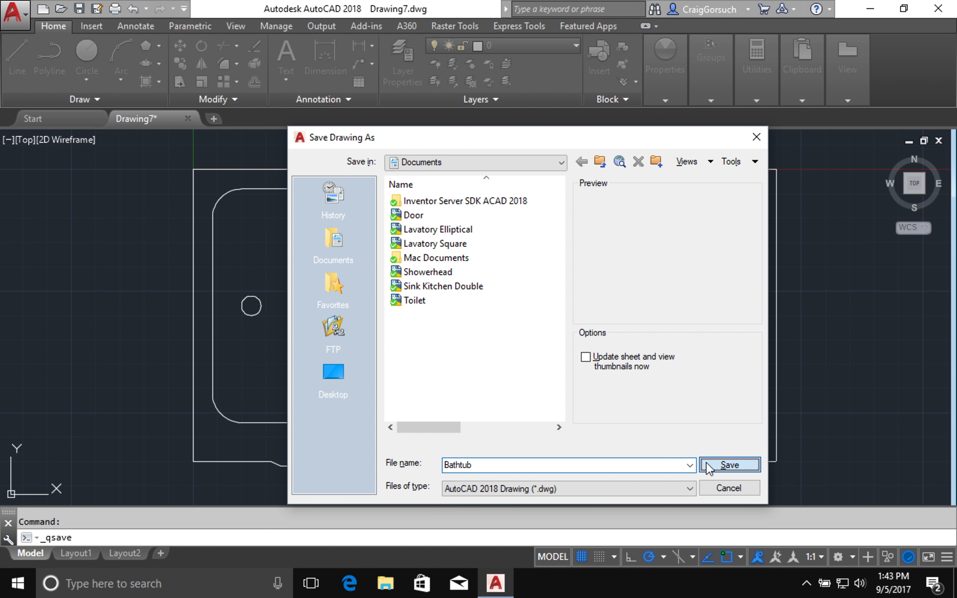
{"action": "key", "text": "Return"}
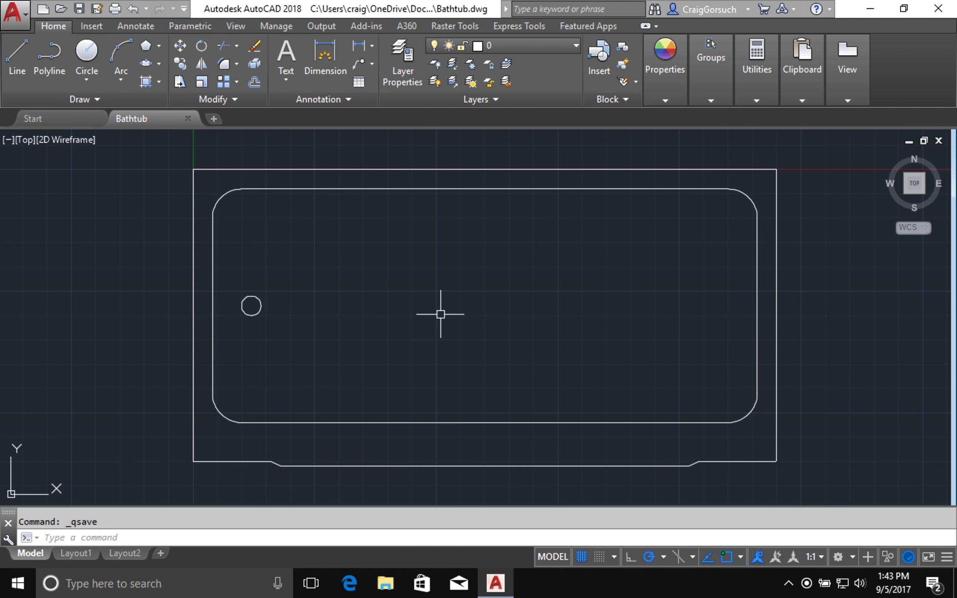
{"action": "key", "text": "ctrl+Left"}
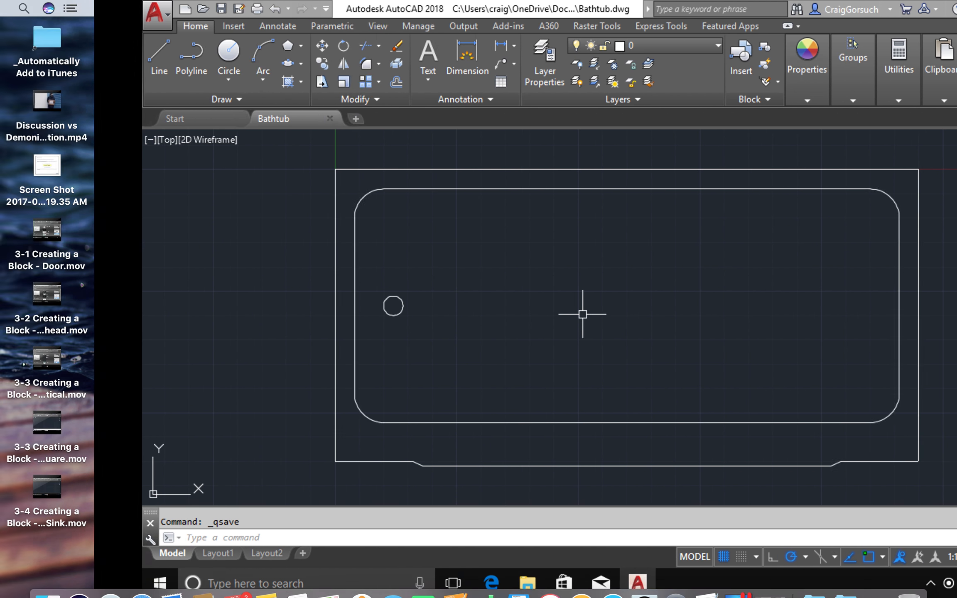